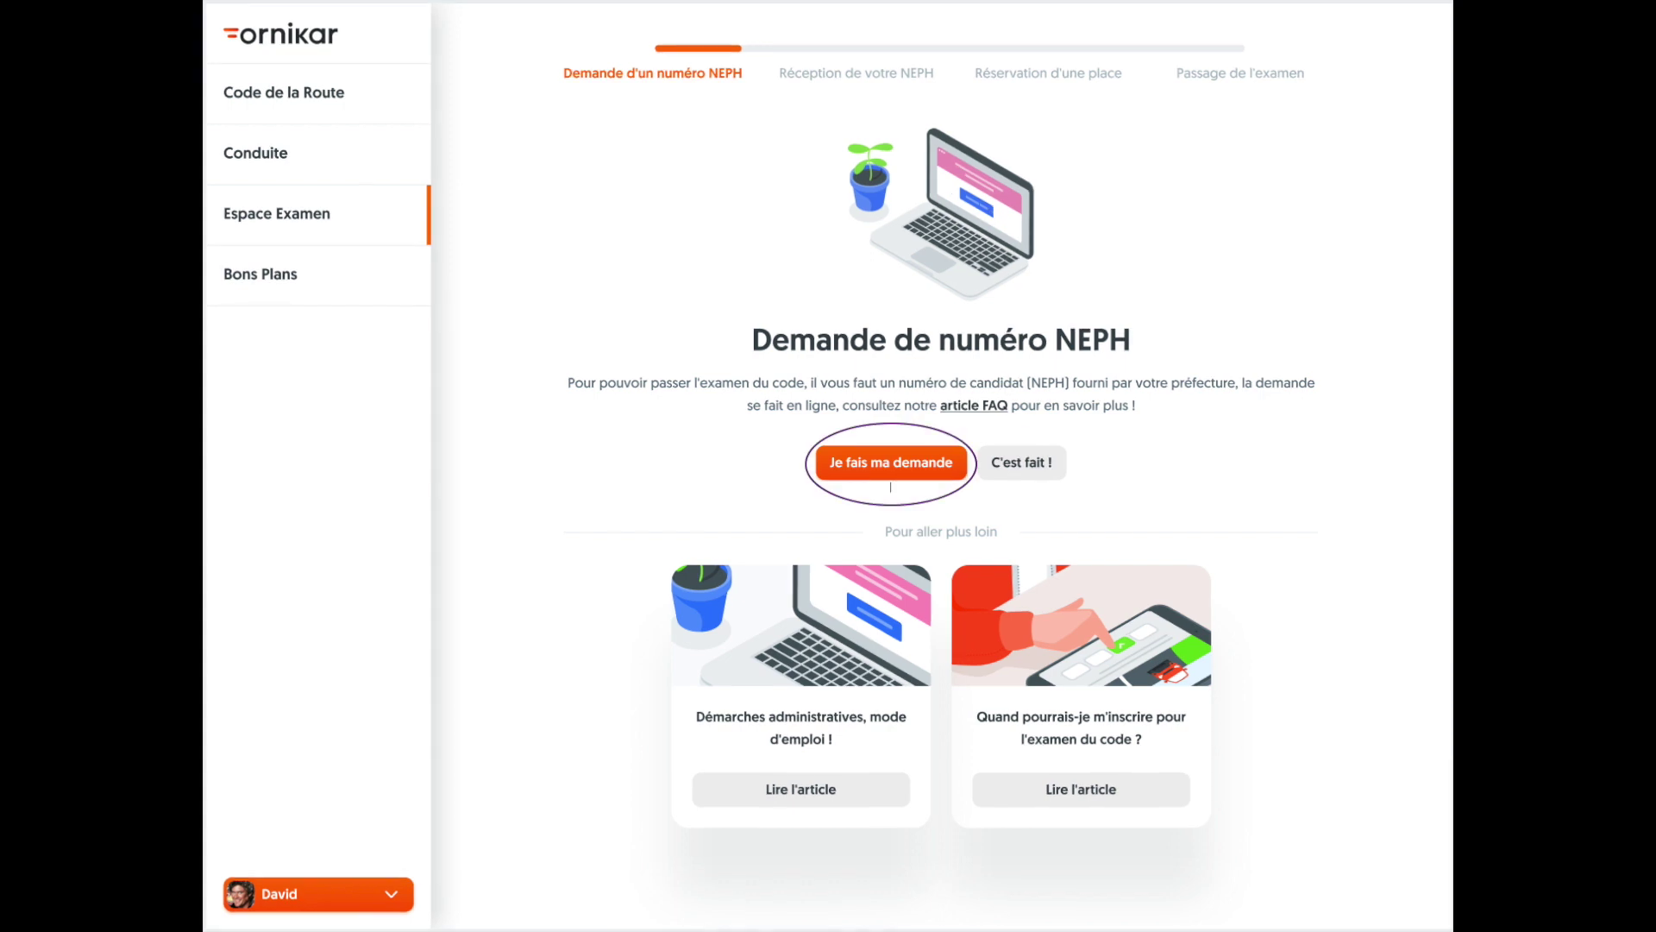
# From the ANTS online licence request page, log in with the account identifier and password.
pyautogui.click(891, 462)
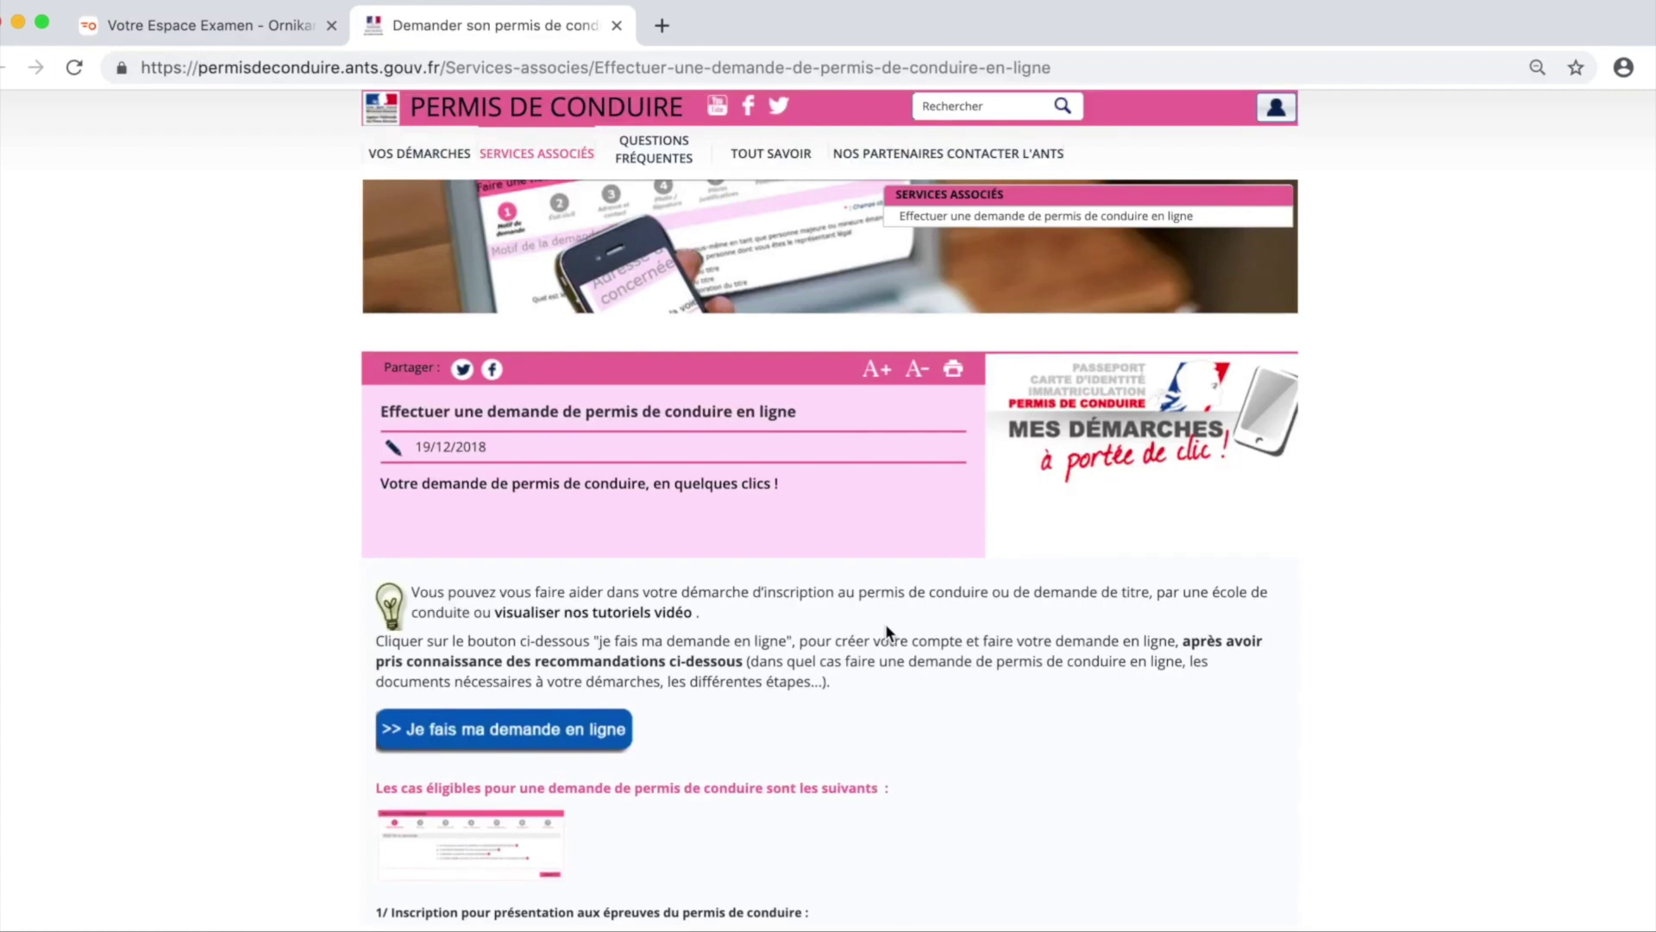
pyautogui.click(529, 735)
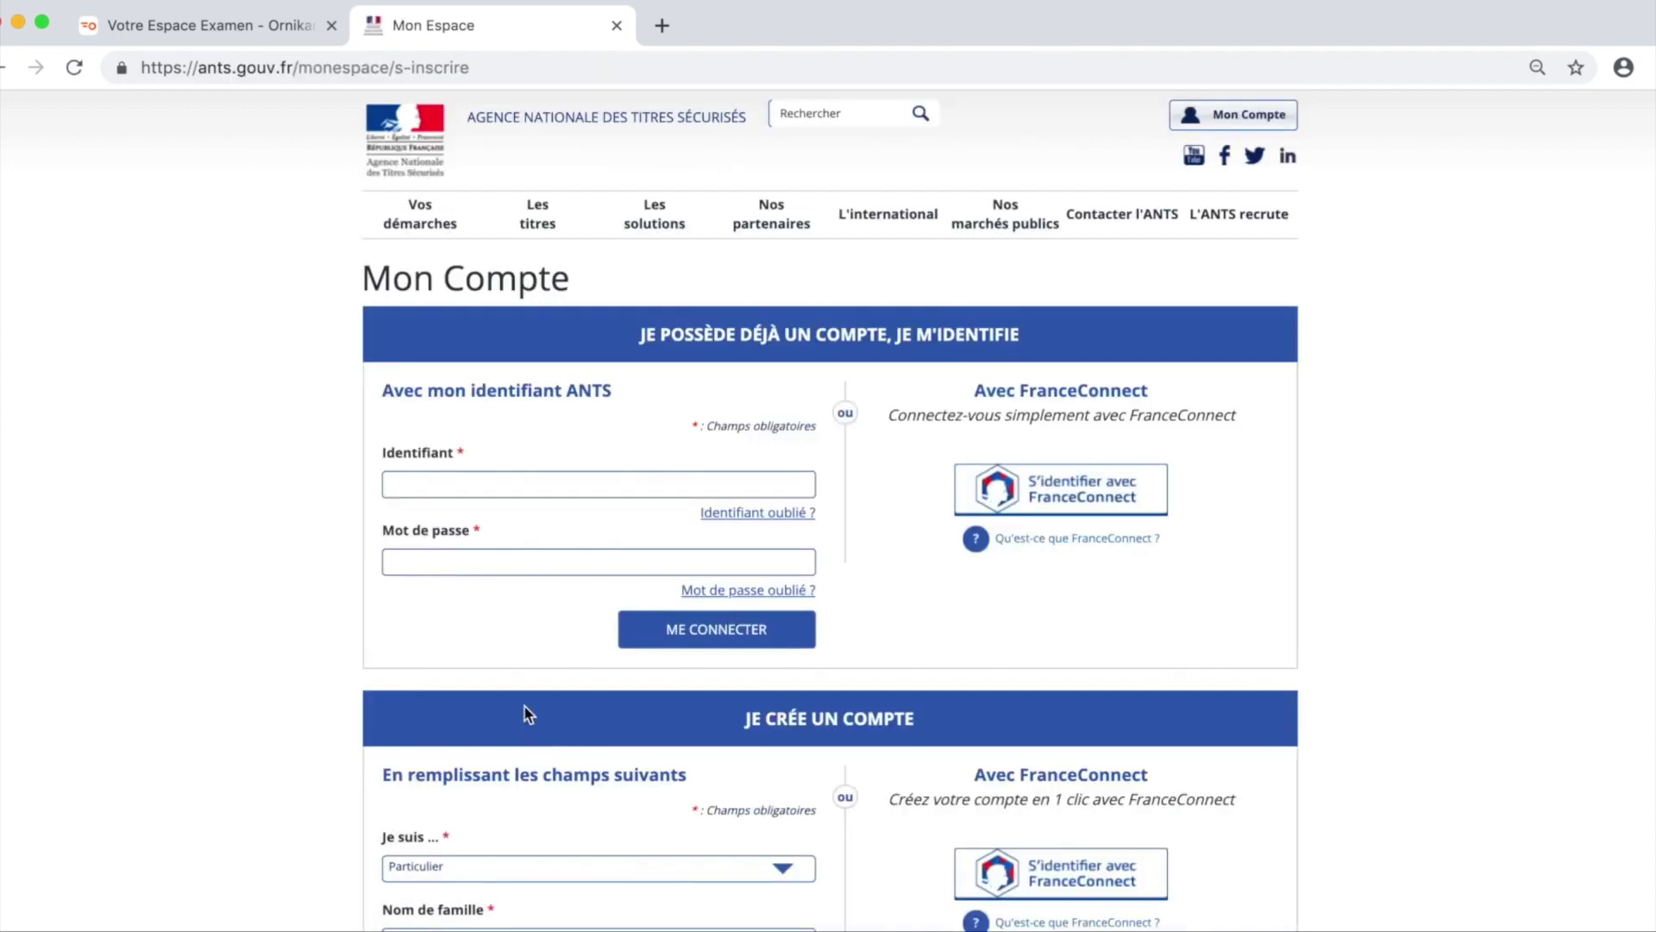
pyautogui.click(536, 485)
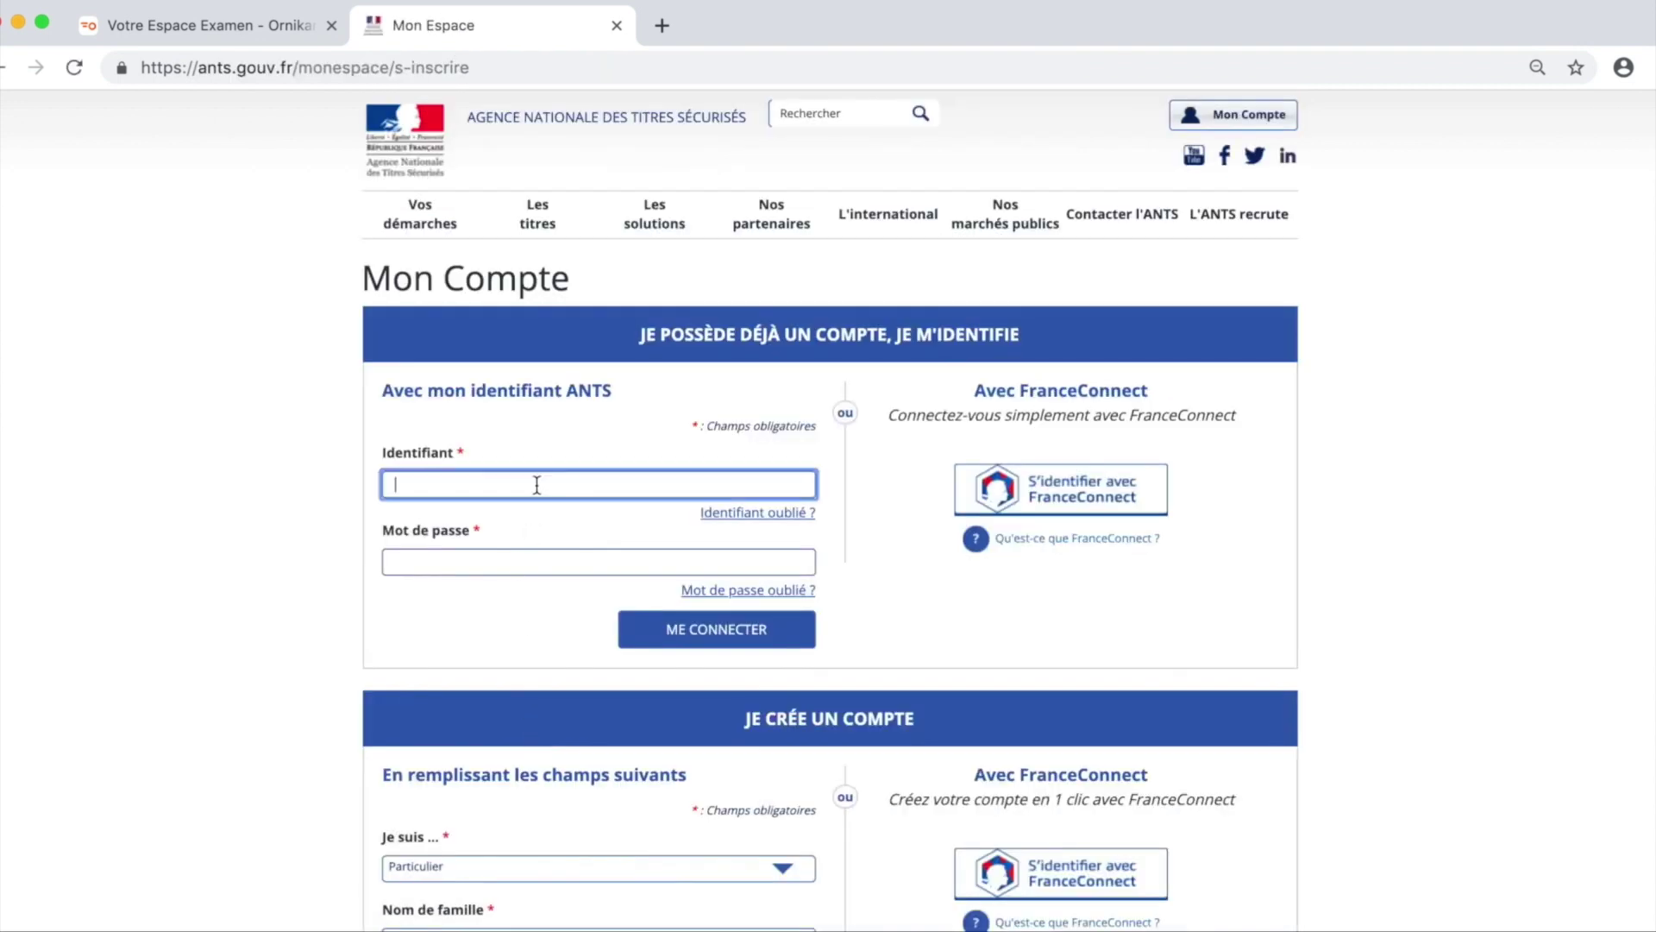
pyautogui.click(598, 562)
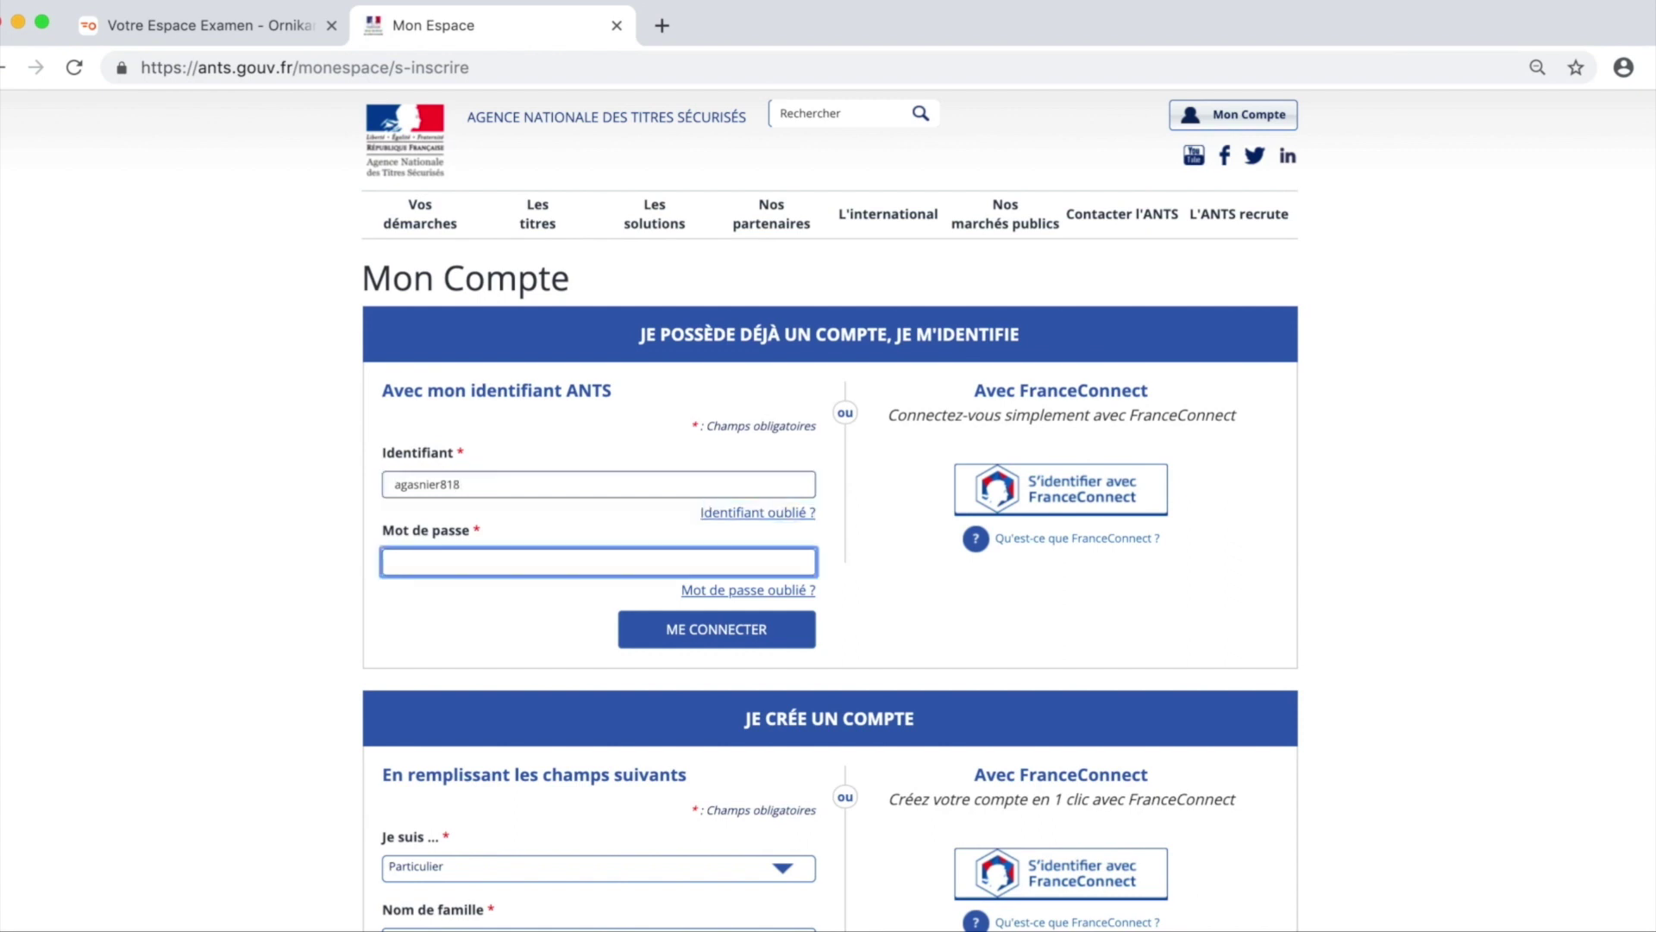
pyautogui.write('•••••••••')
pyautogui.press('Return')
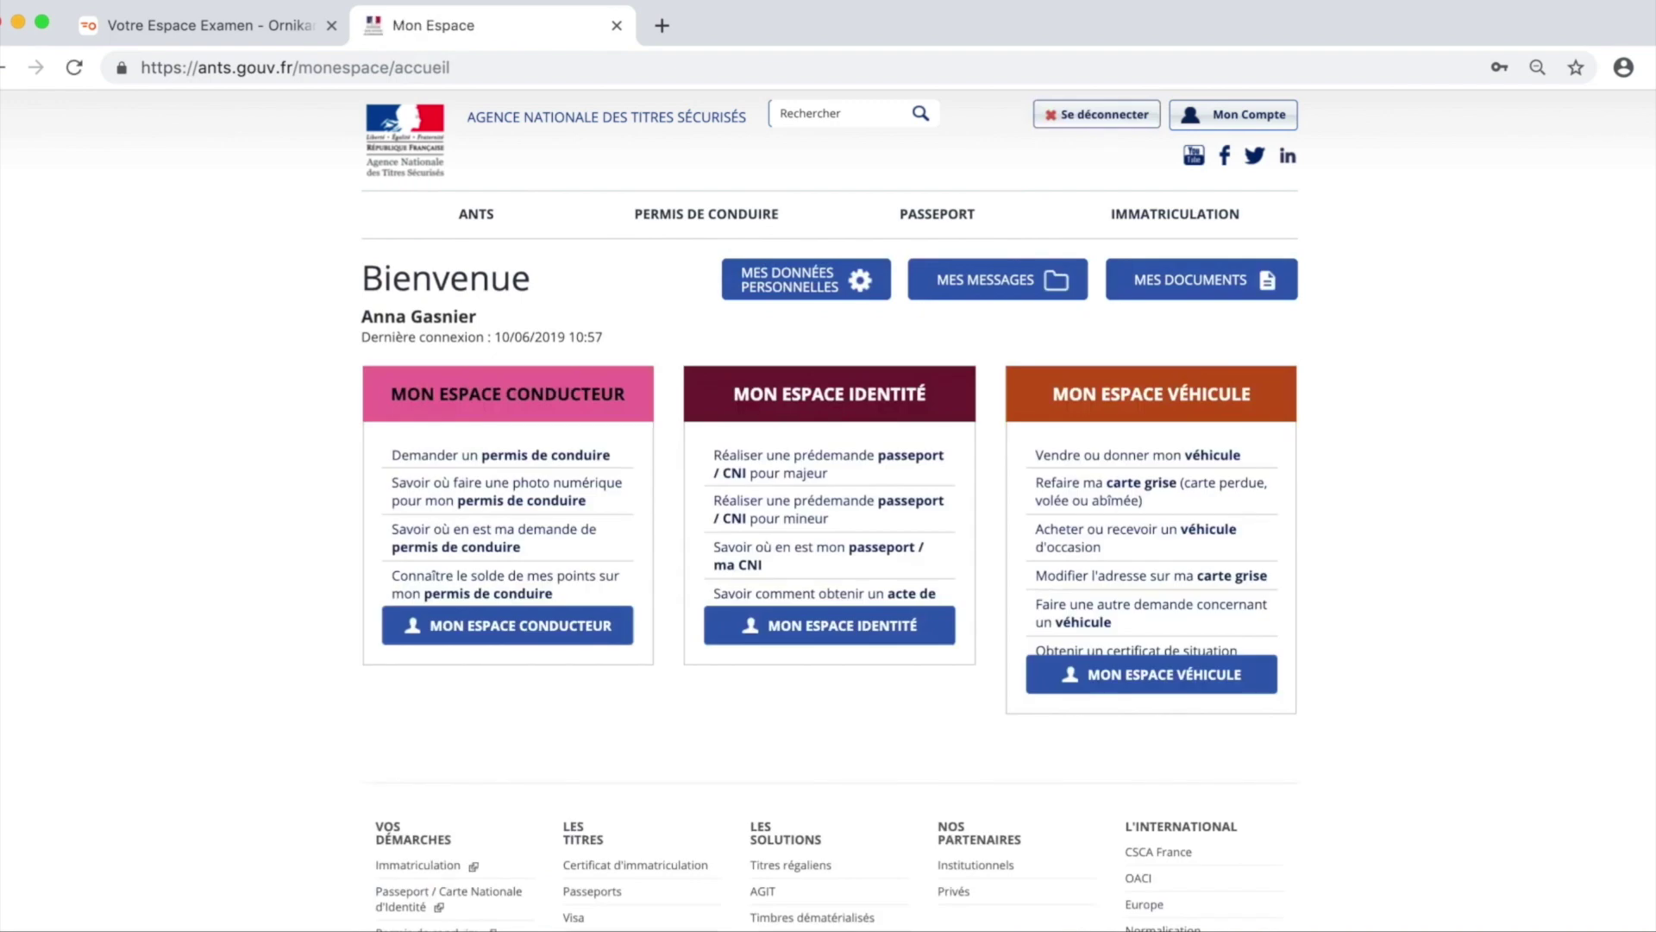
# Open Mon Espace Conducteur and start a new driving-licence request.
pyautogui.click(515, 634)
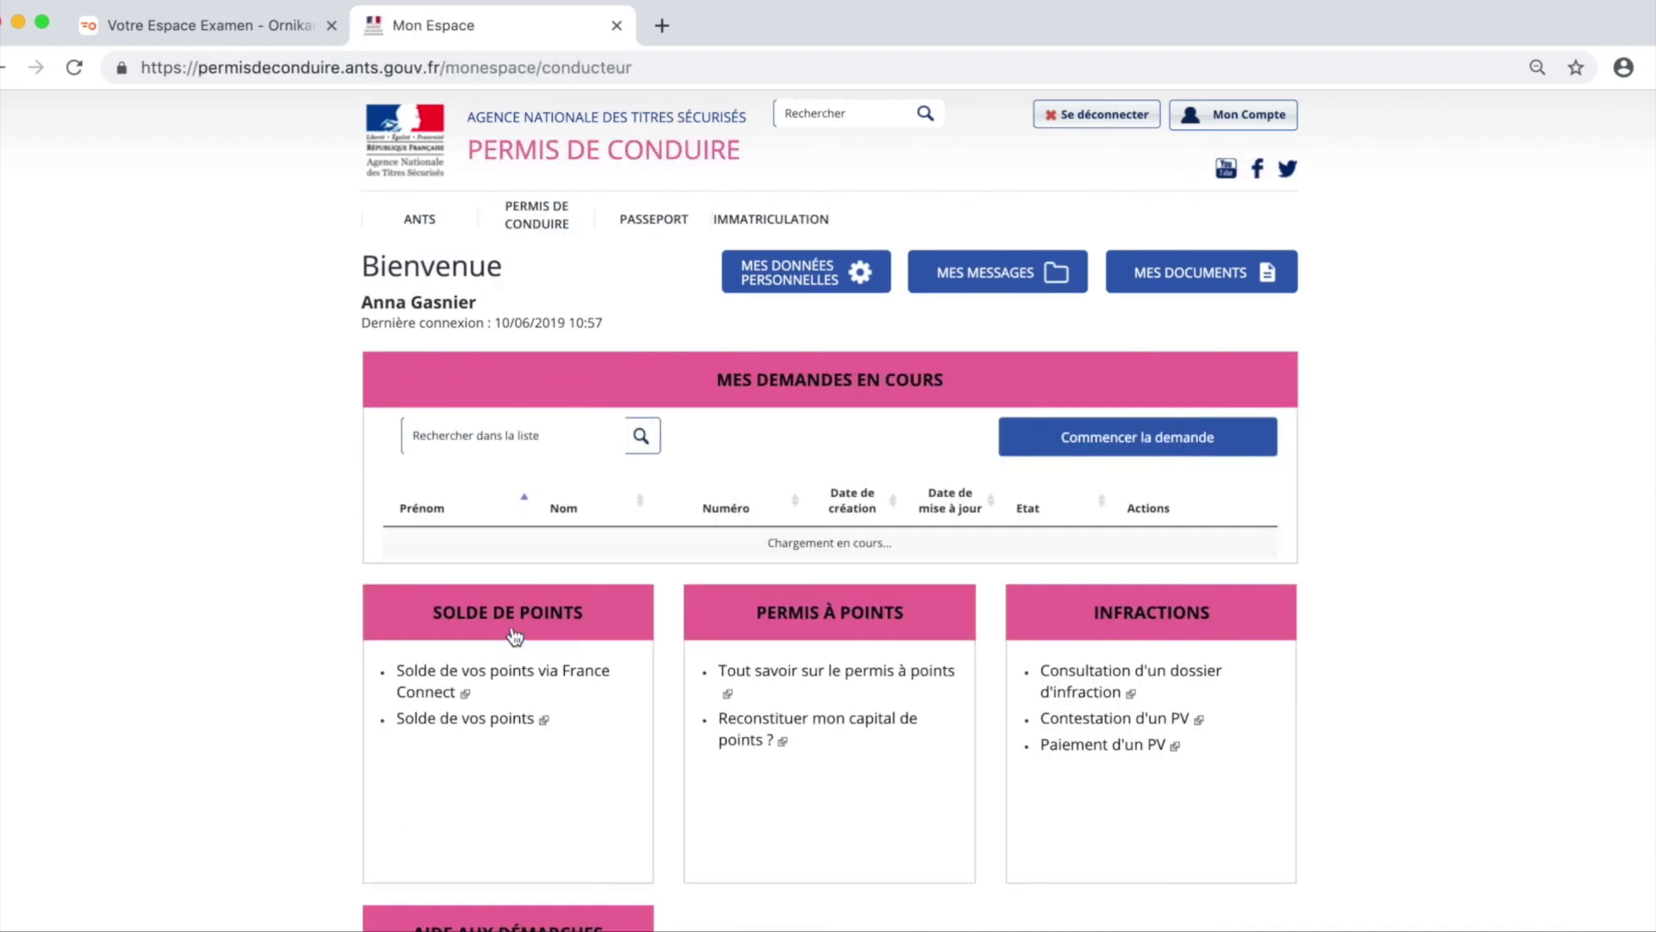
pyautogui.click(1148, 445)
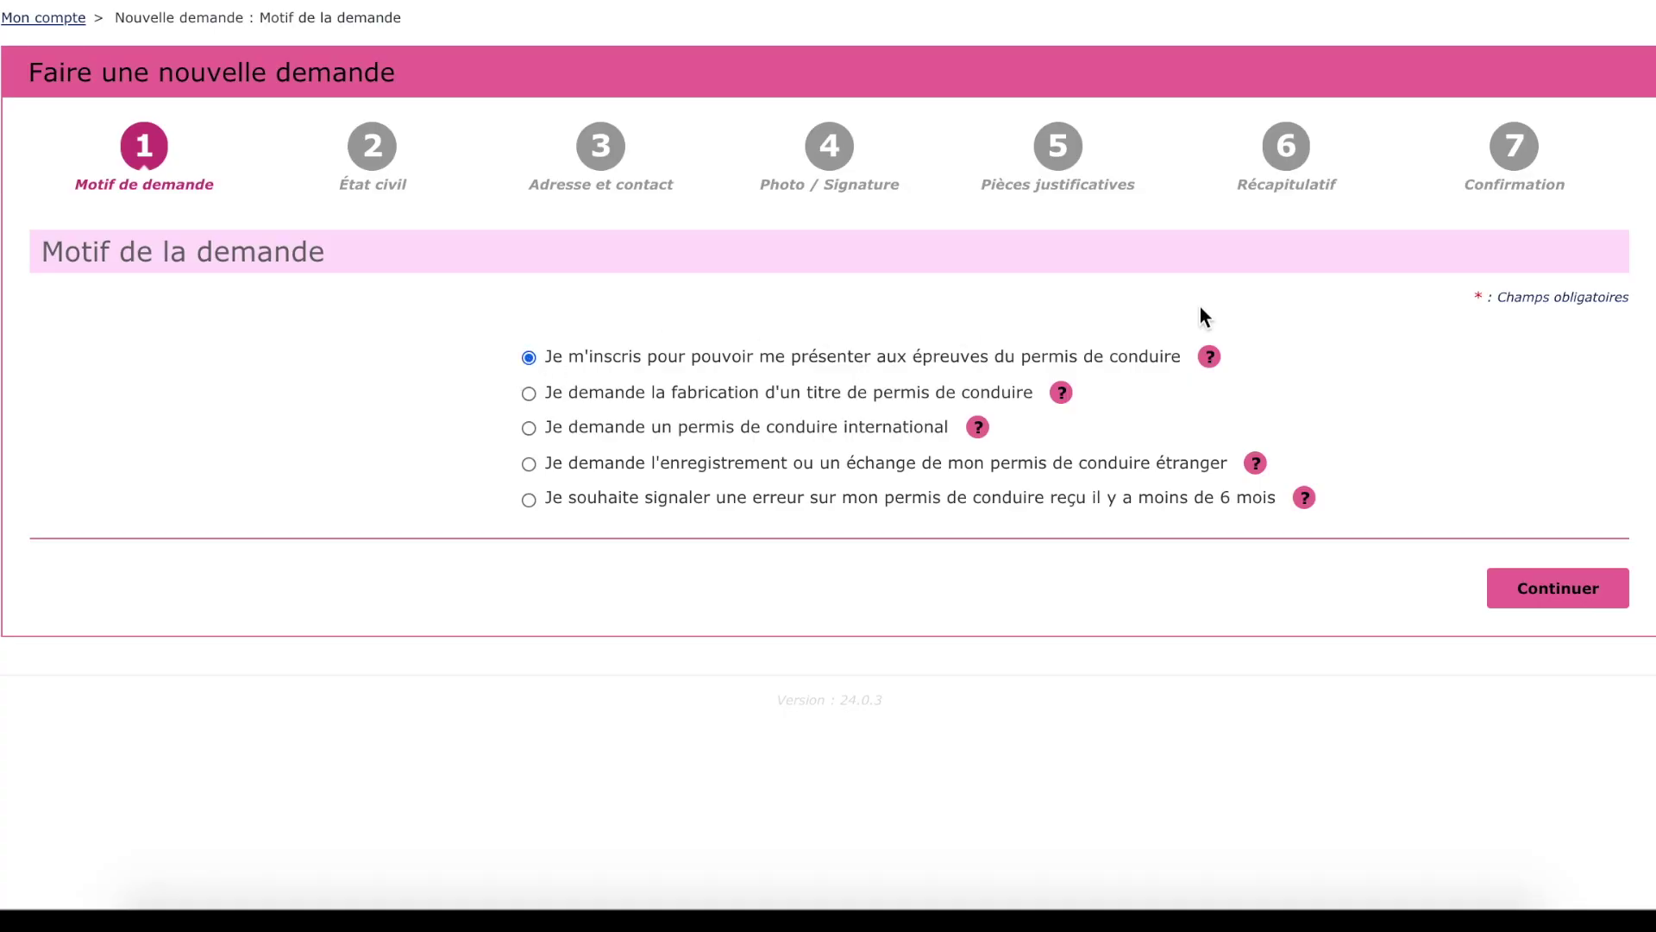
# Continue, then declare the request as for a minor registering to take the exams.
pyautogui.click(1567, 588)
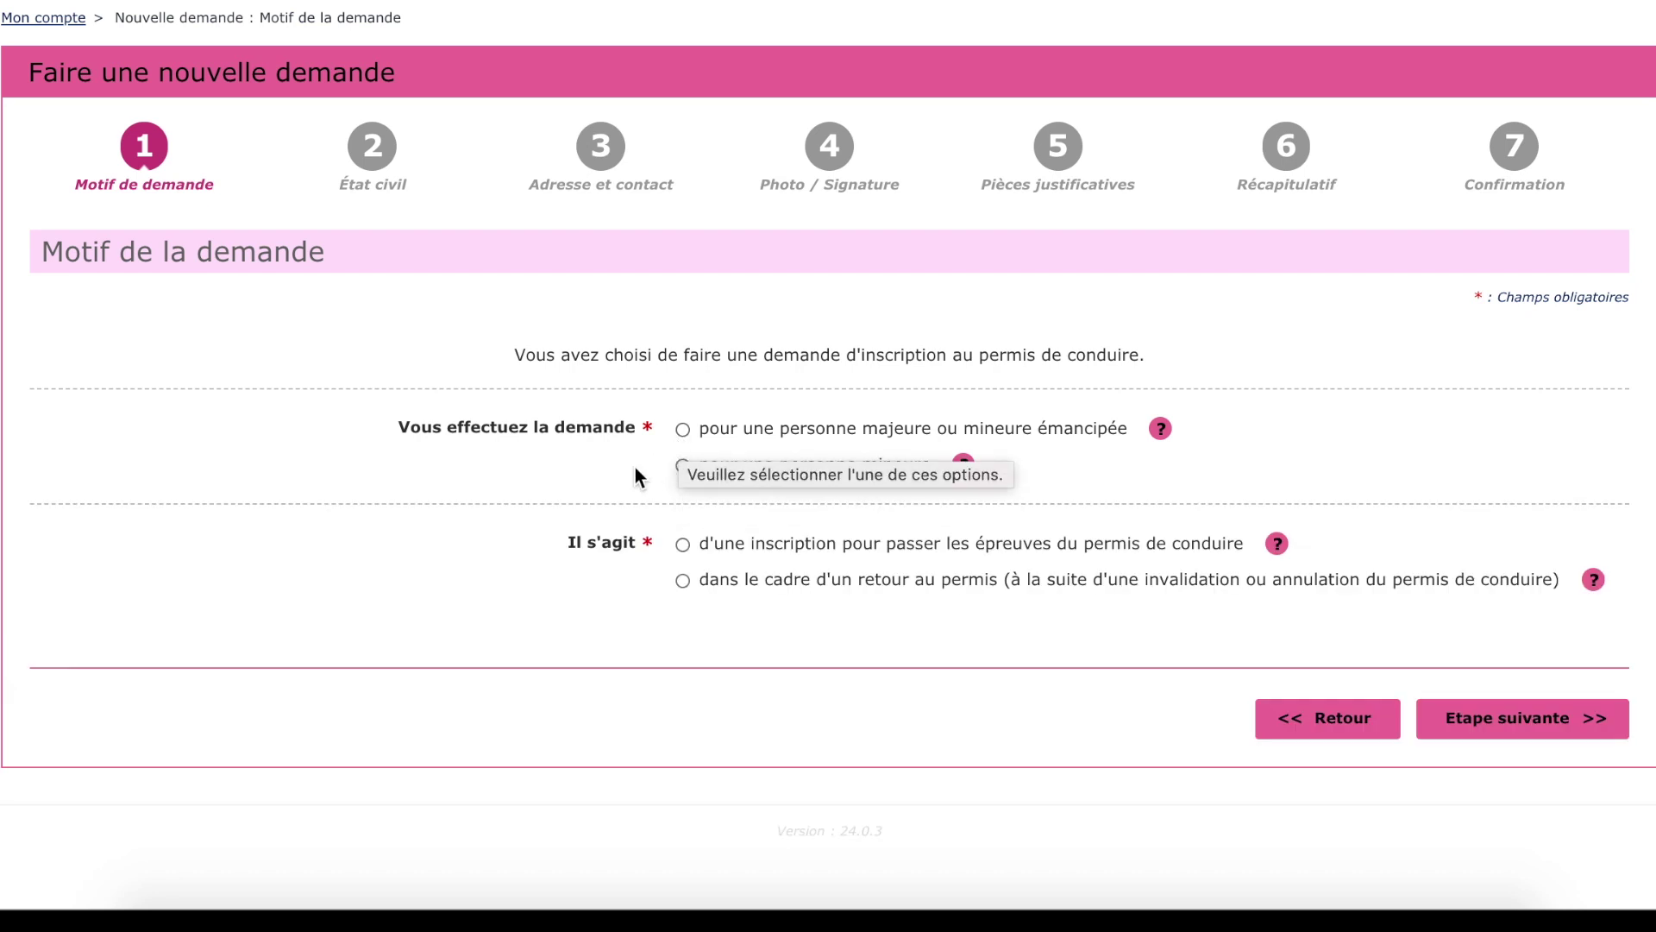
pyautogui.click(683, 466)
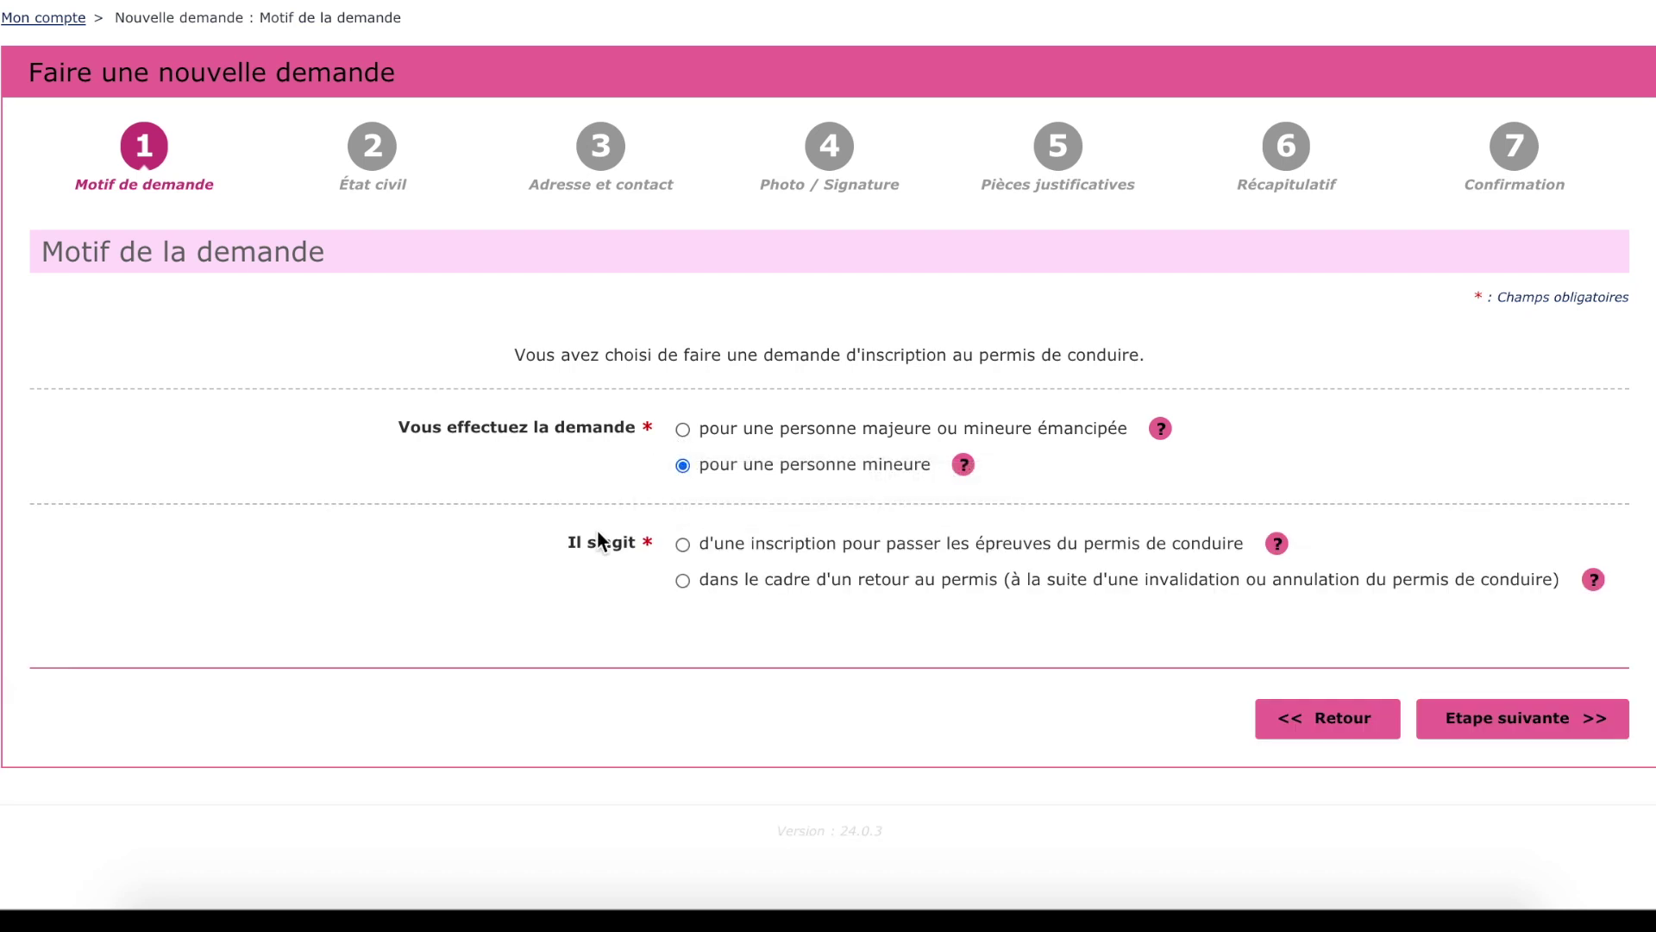
pyautogui.click(682, 545)
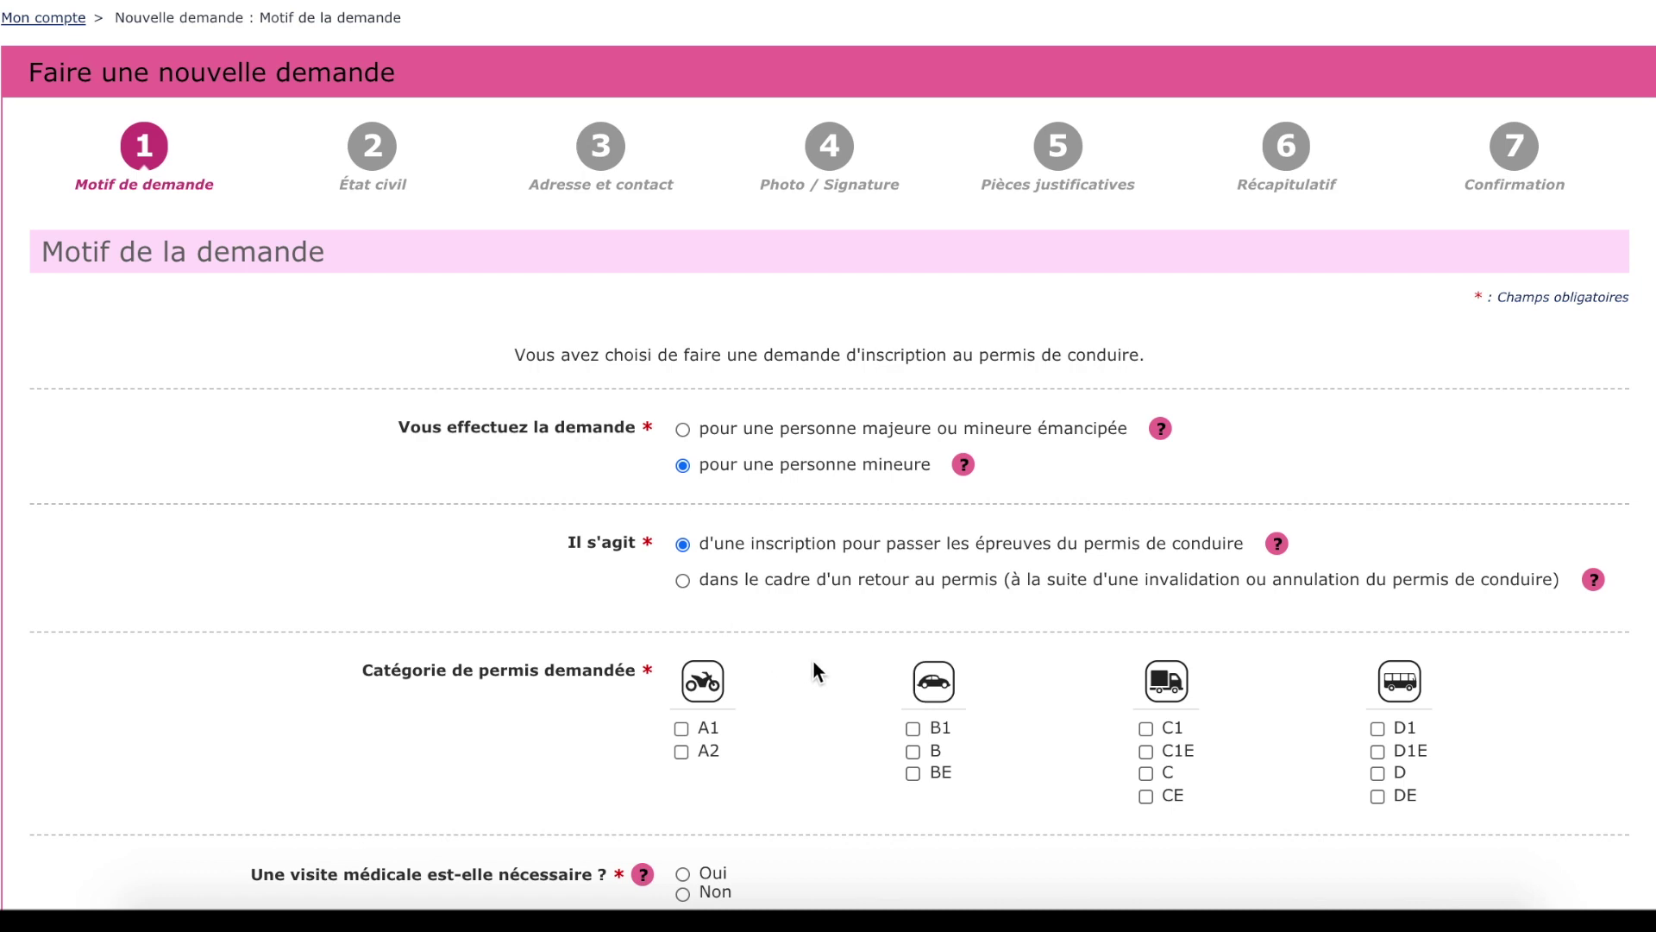
pyautogui.scroll(-2, 812, 659)
# Tick licence category B and move down through the medical visit, FIMO and PRIMATA questions.
pyautogui.click(912, 577)
pyautogui.scroll(-1, 784, 586)
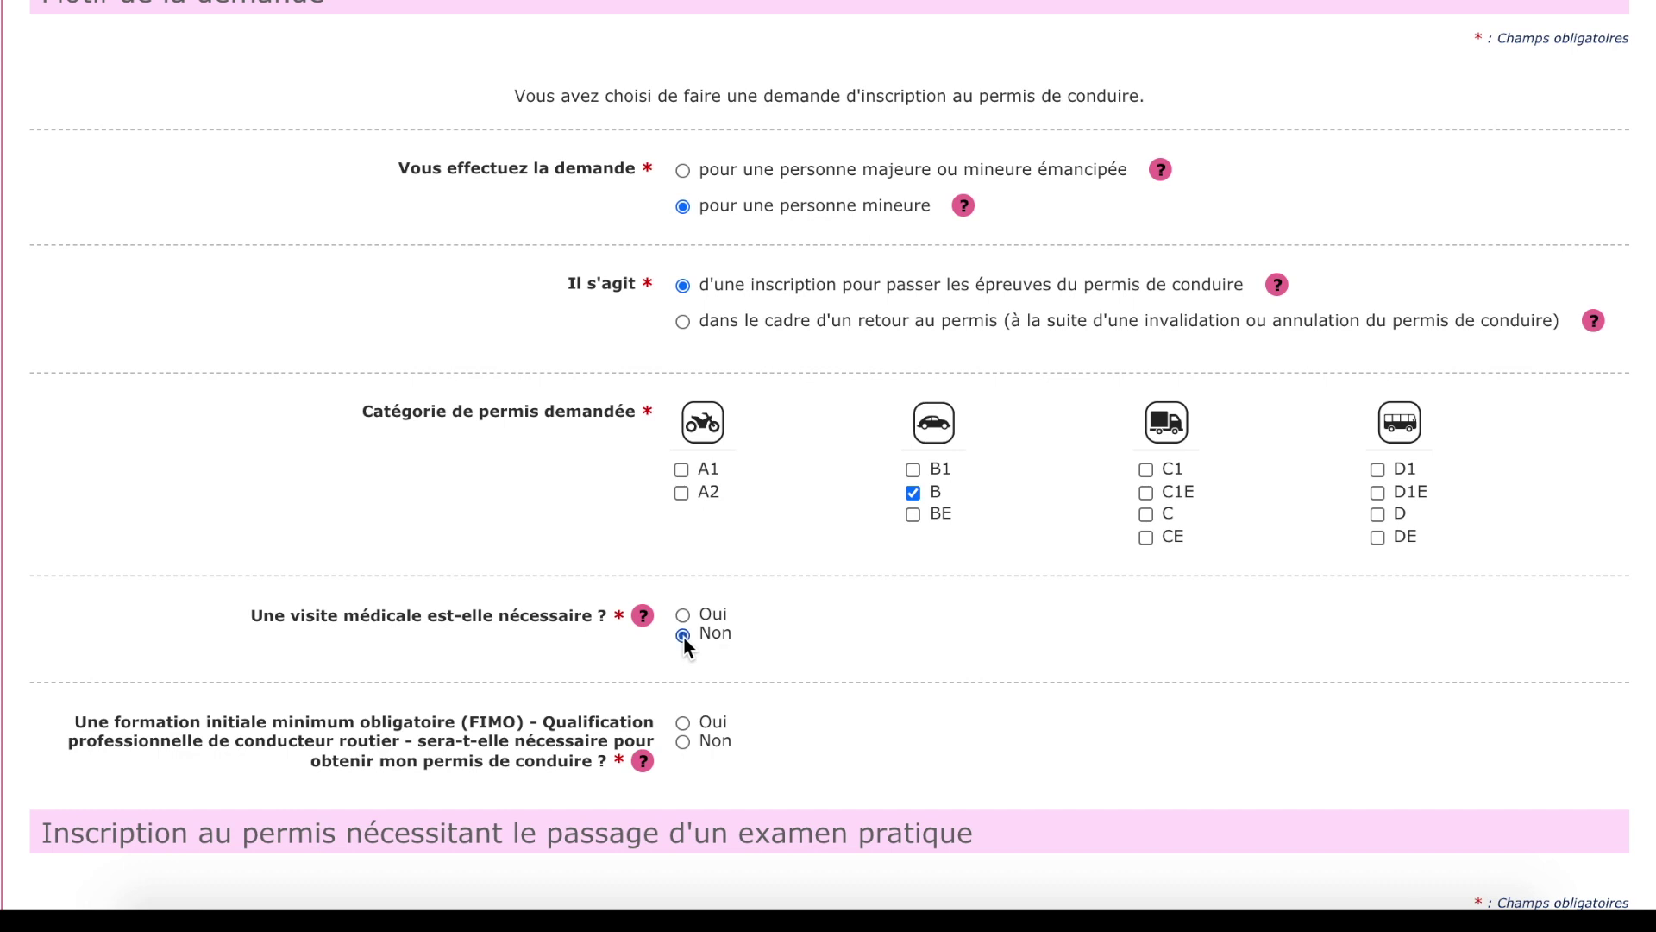
pyautogui.scroll(-1, 811, 646)
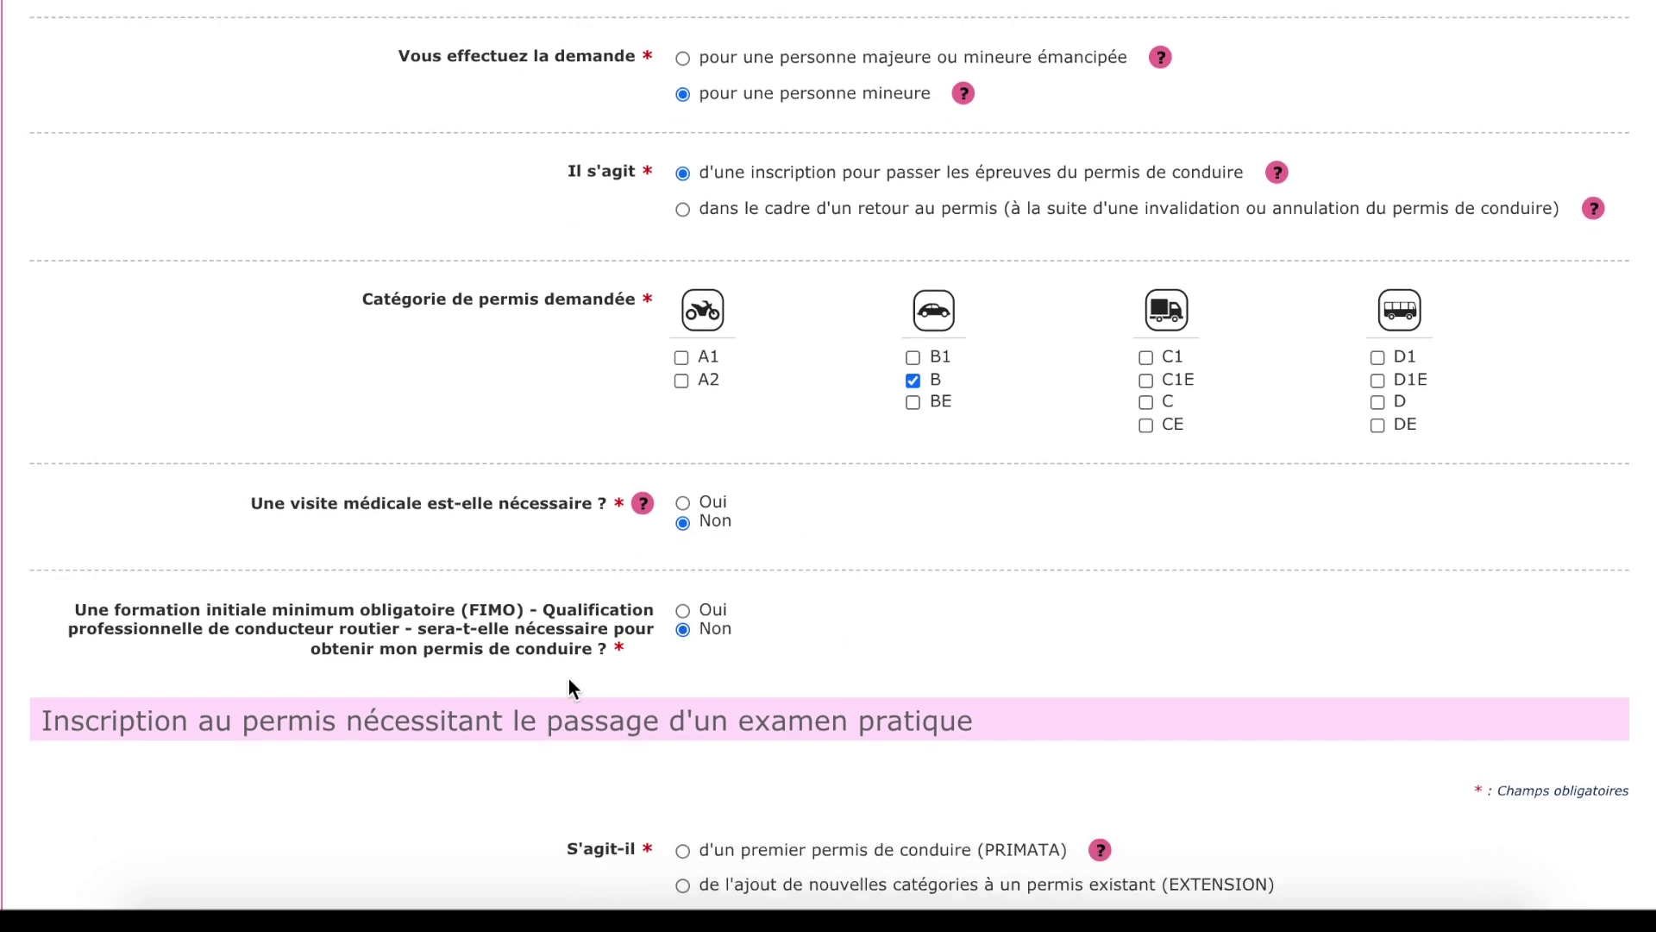
pyautogui.scroll(-5, 386, 740)
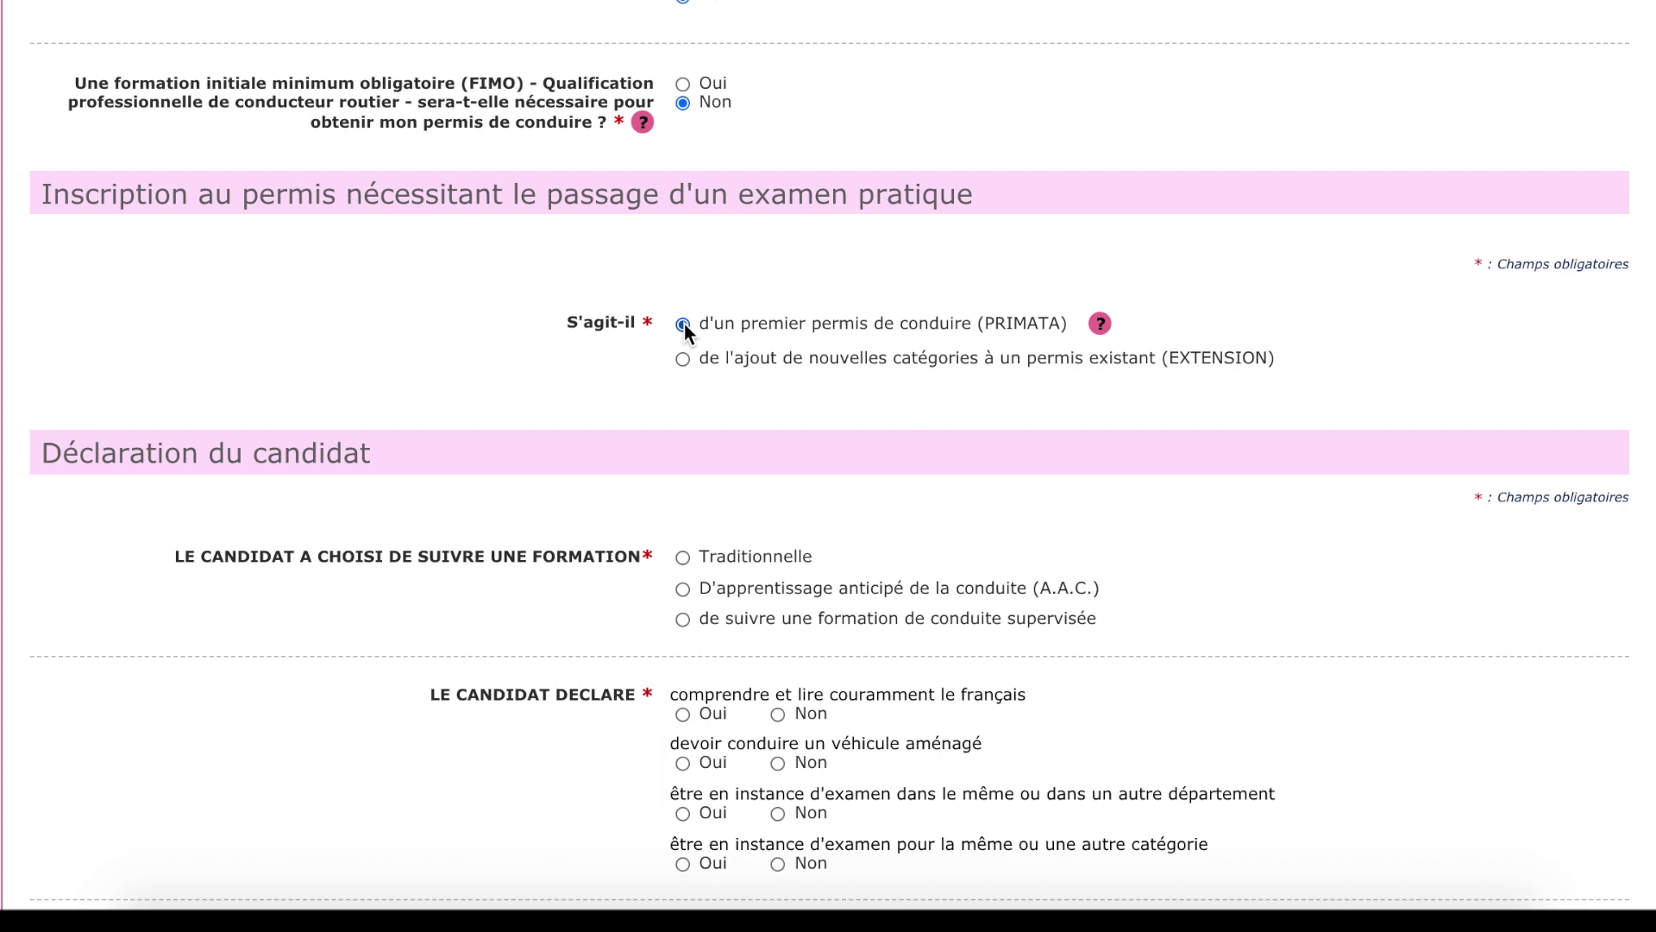
# Choose A.A.C. training and answer Non to pending exams in another département or category.
pyautogui.click(683, 590)
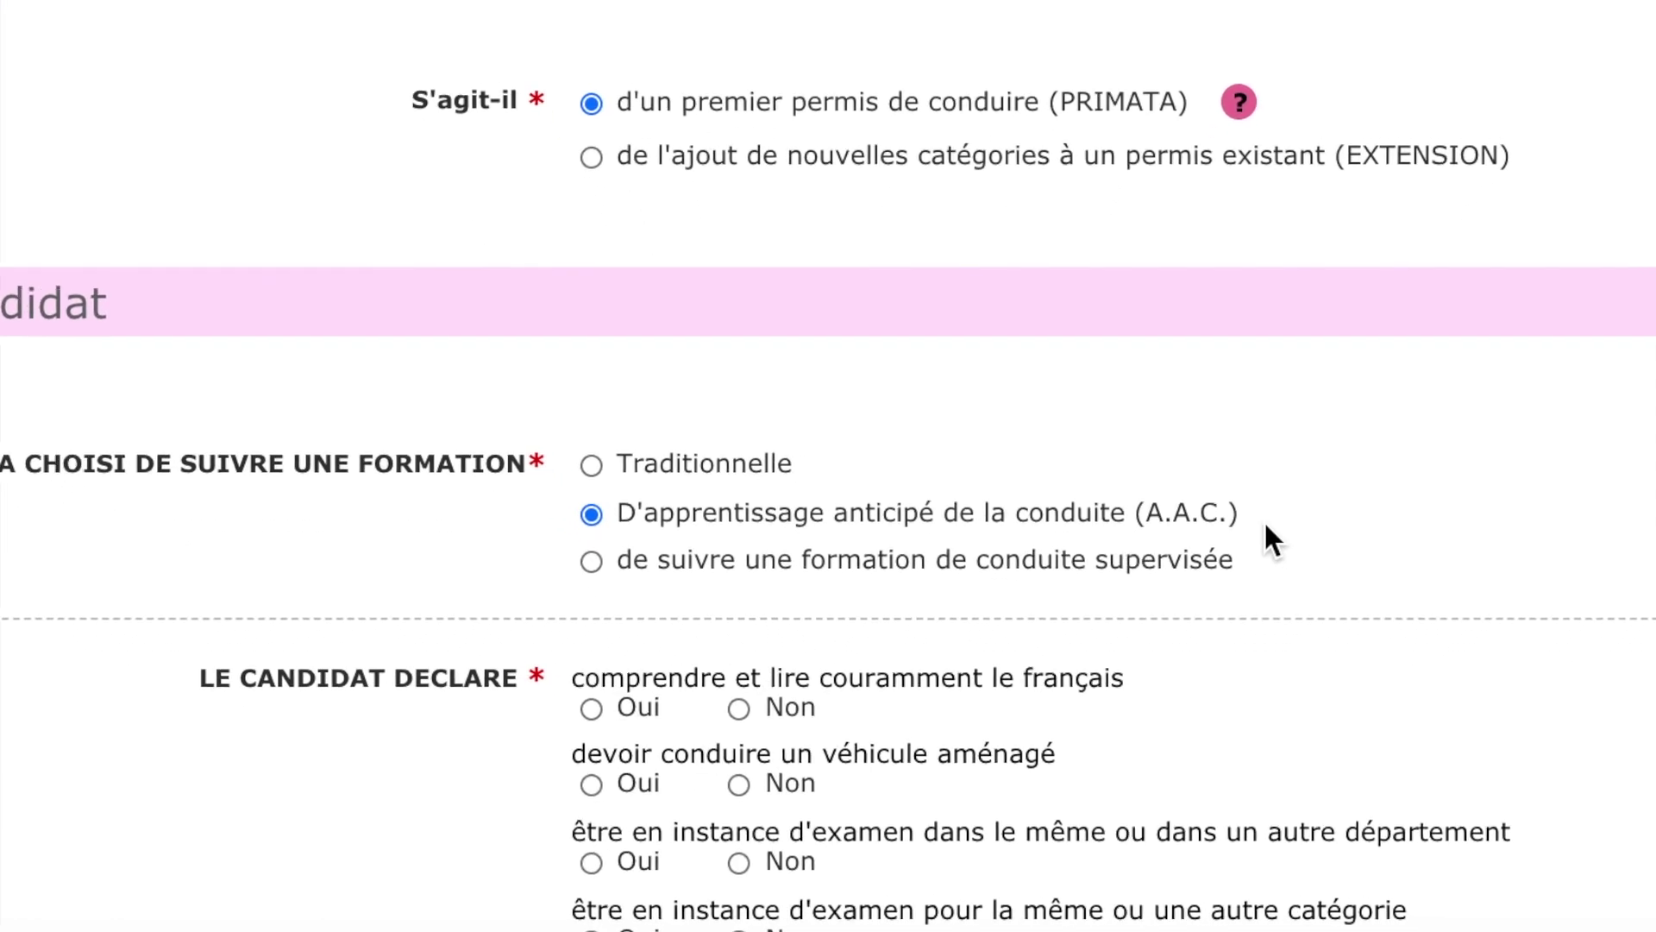
pyautogui.scroll(-2, 1090, 656)
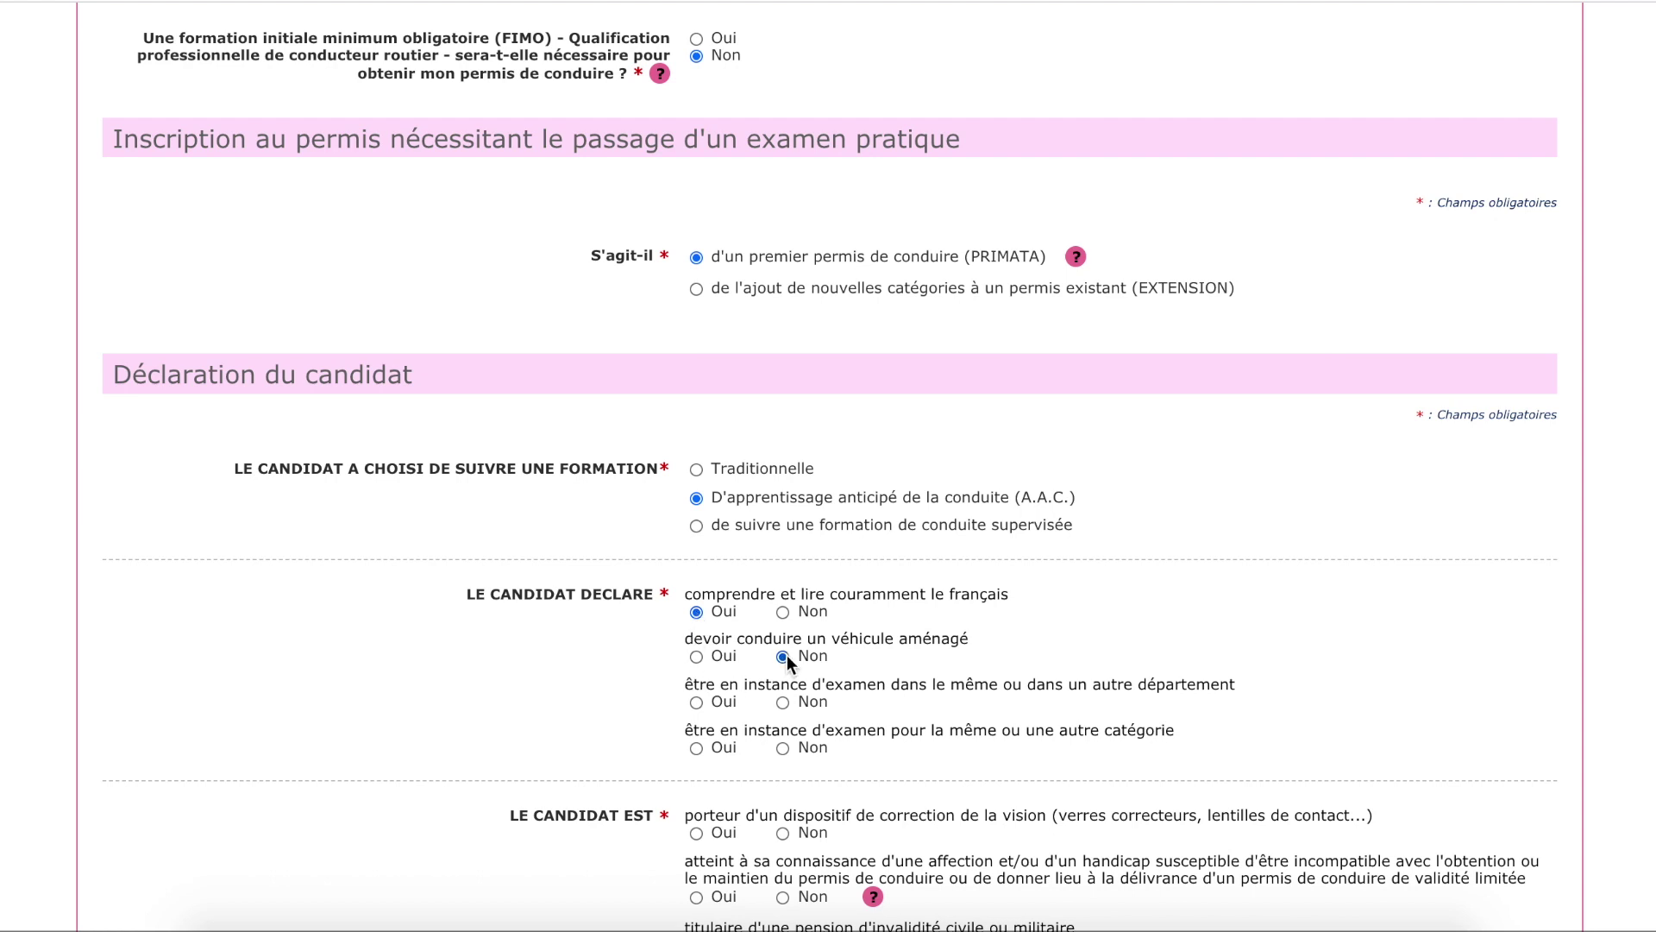
pyautogui.click(783, 702)
pyautogui.click(782, 748)
pyautogui.scroll(-3, 780, 757)
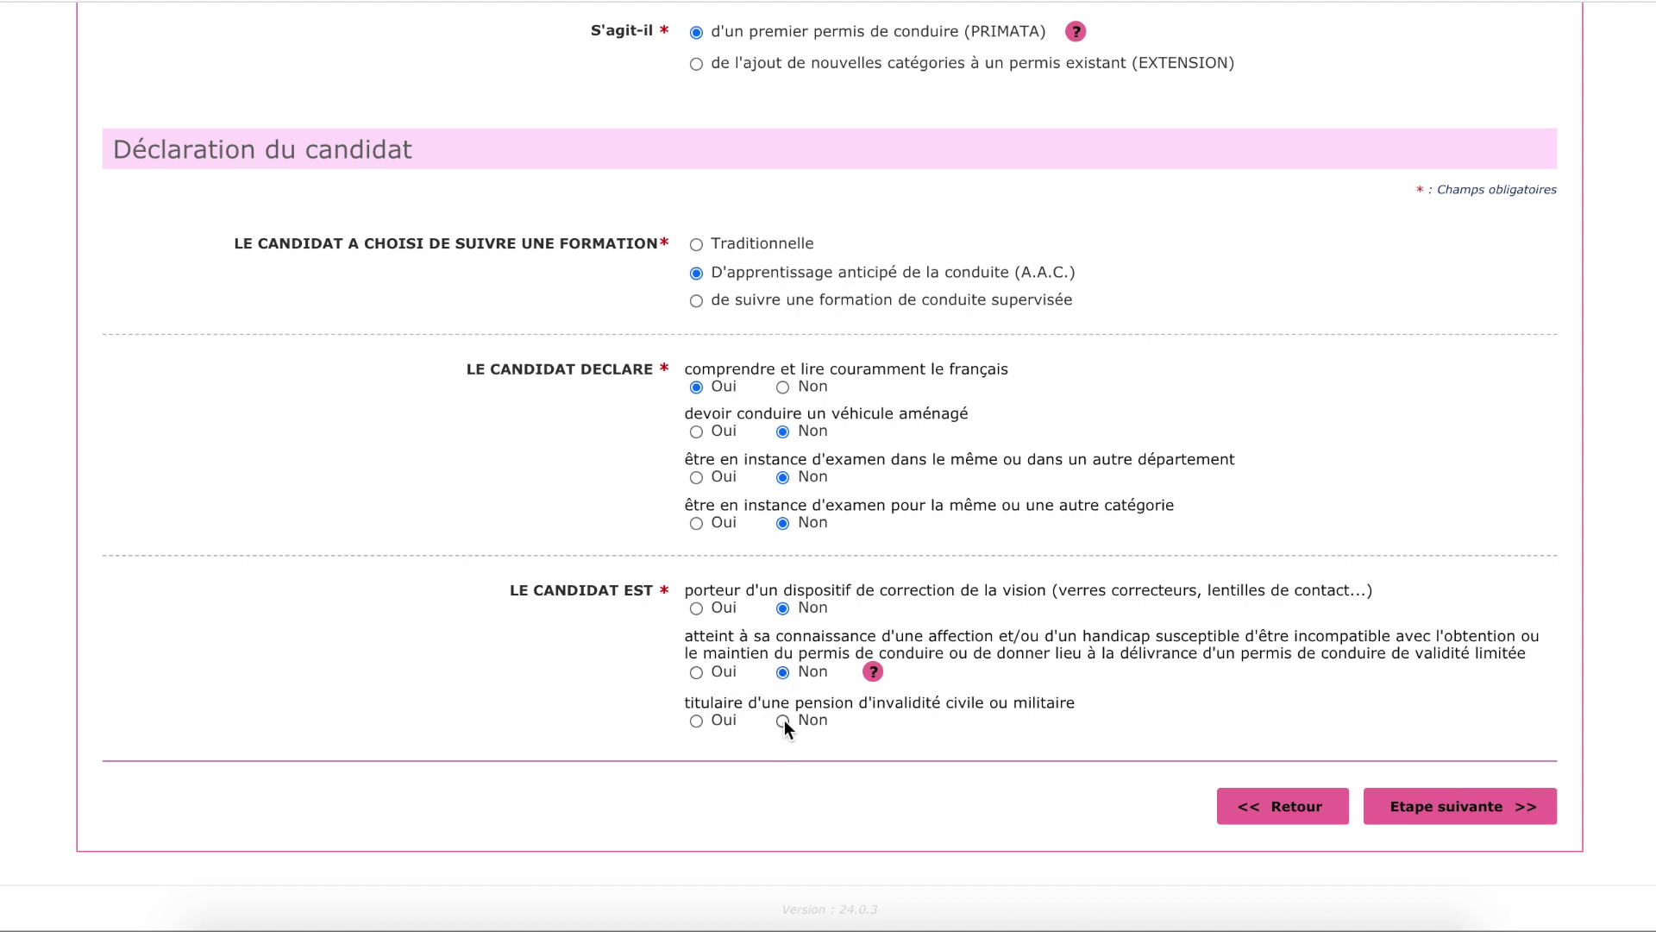
# Confirm the request reason, then enter the candidate's birth surname, sex Femme and first name.
pyautogui.click(1411, 805)
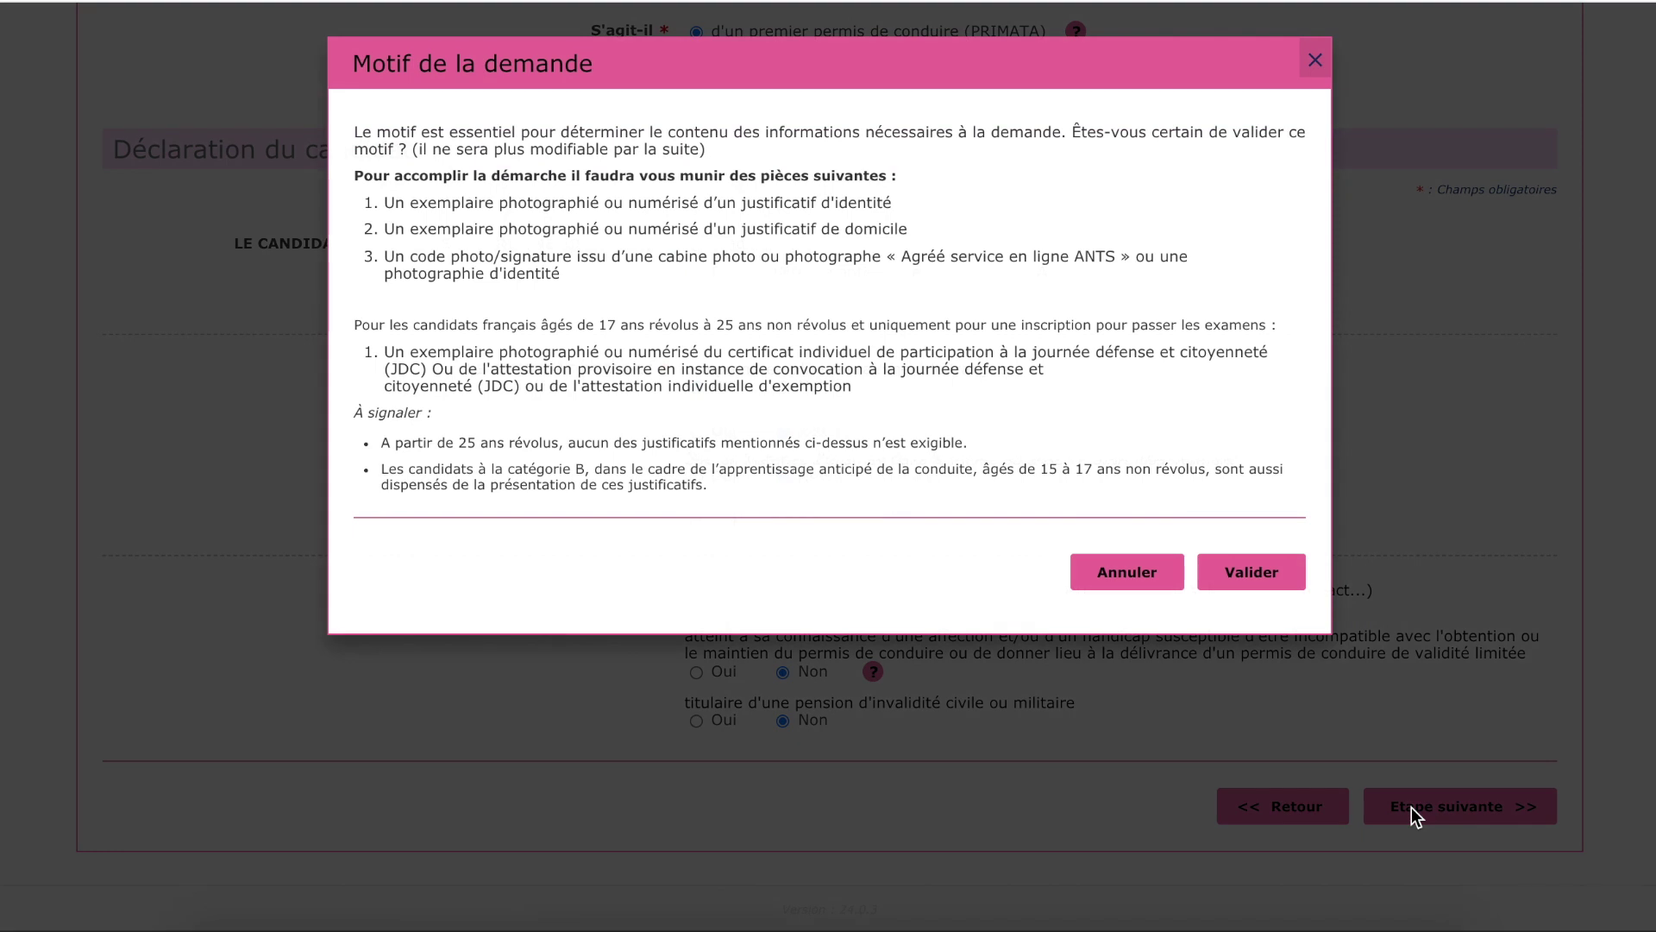
pyautogui.click(1251, 571)
pyautogui.write('n')
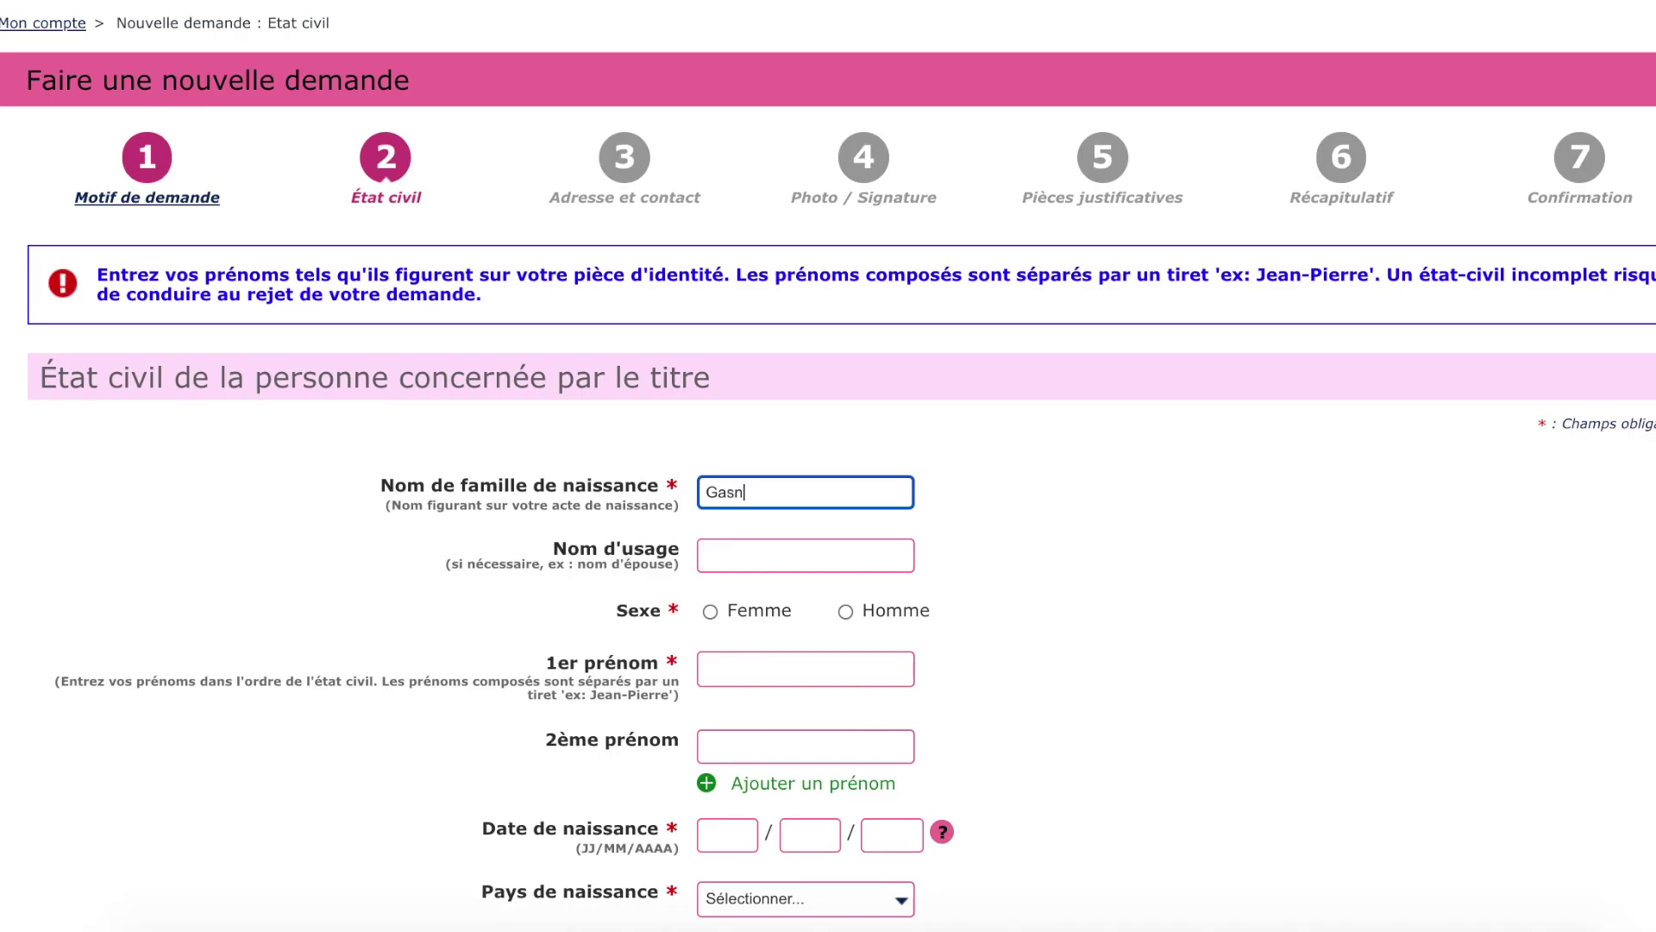
pyautogui.write('ier')
pyautogui.click(759, 616)
pyautogui.click(757, 669)
pyautogui.write('Anne')
pyautogui.press('BackSpace')
# Correct the first name and set the candidate's birth date and birthplace Levallois-Perret, 92, France.
pyautogui.write('a')
pyautogui.scroll(-2, 1118, 587)
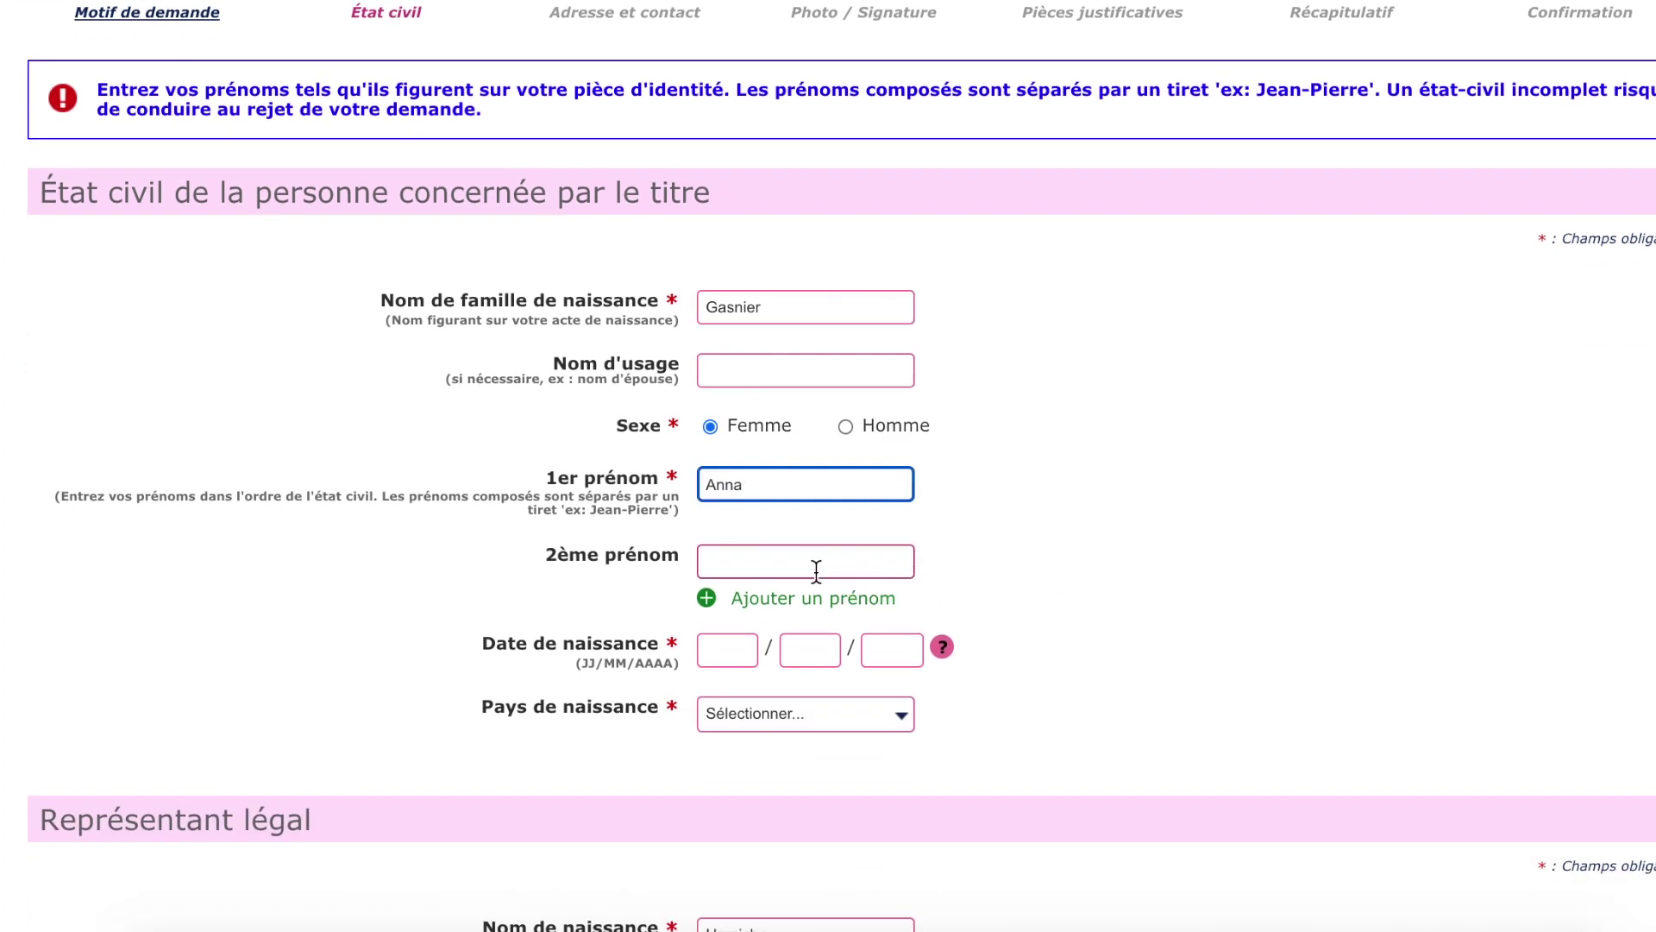
pyautogui.click(741, 644)
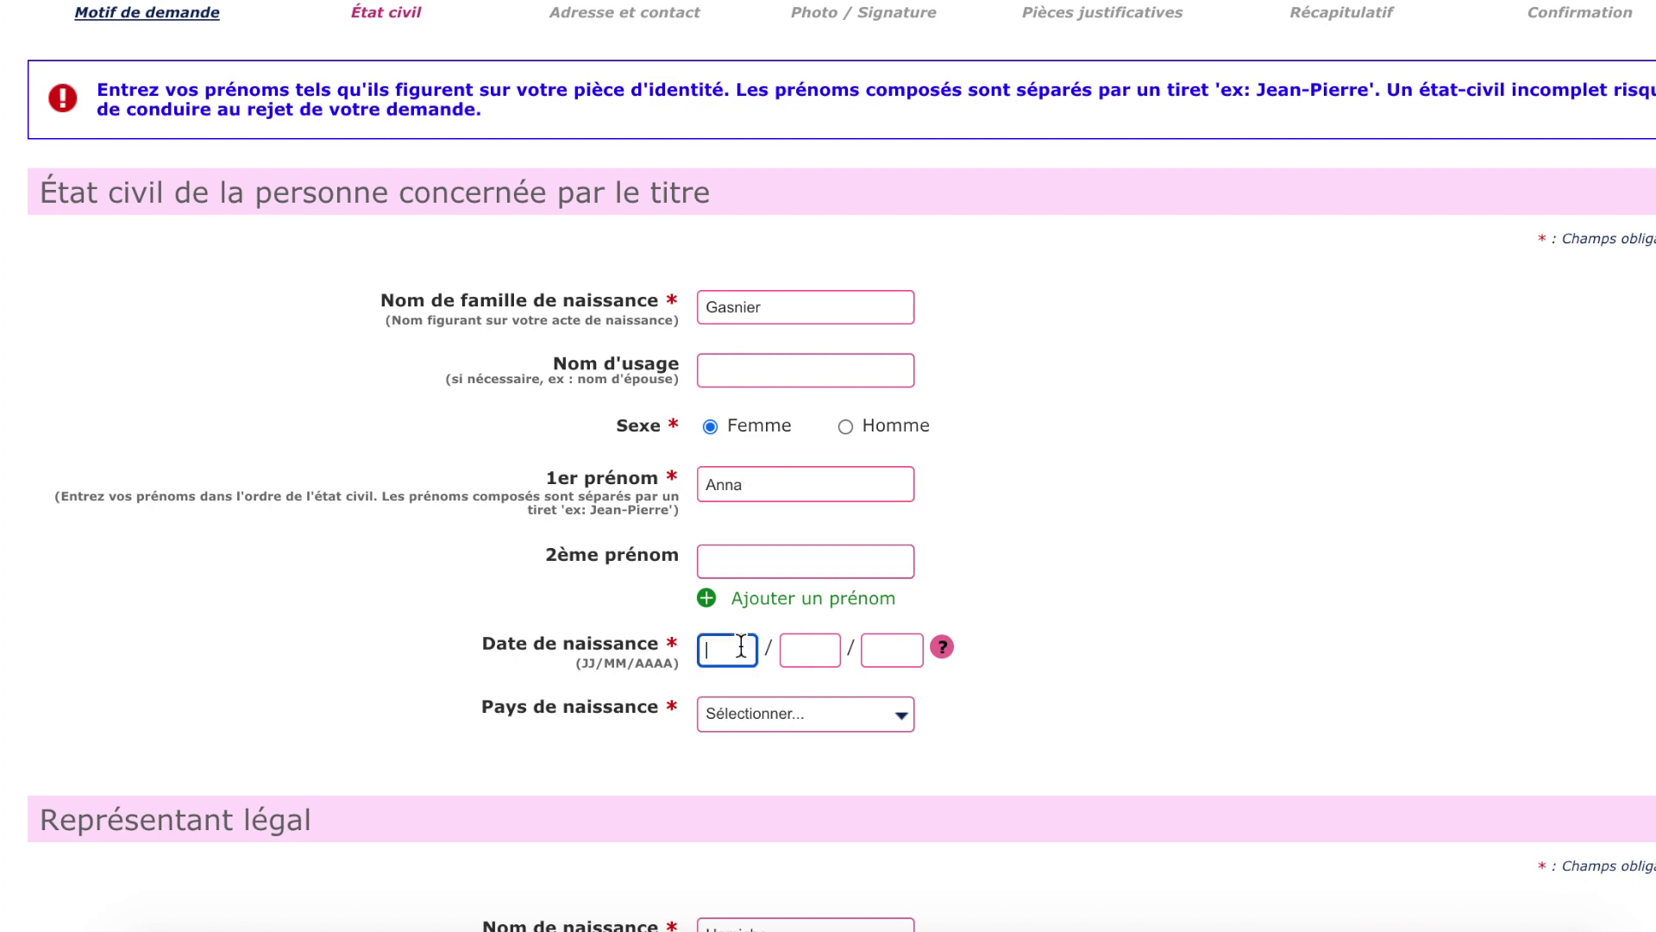
pyautogui.write('26 / ')
pyautogui.write('09 / 200')
pyautogui.write('5')
pyautogui.click(745, 714)
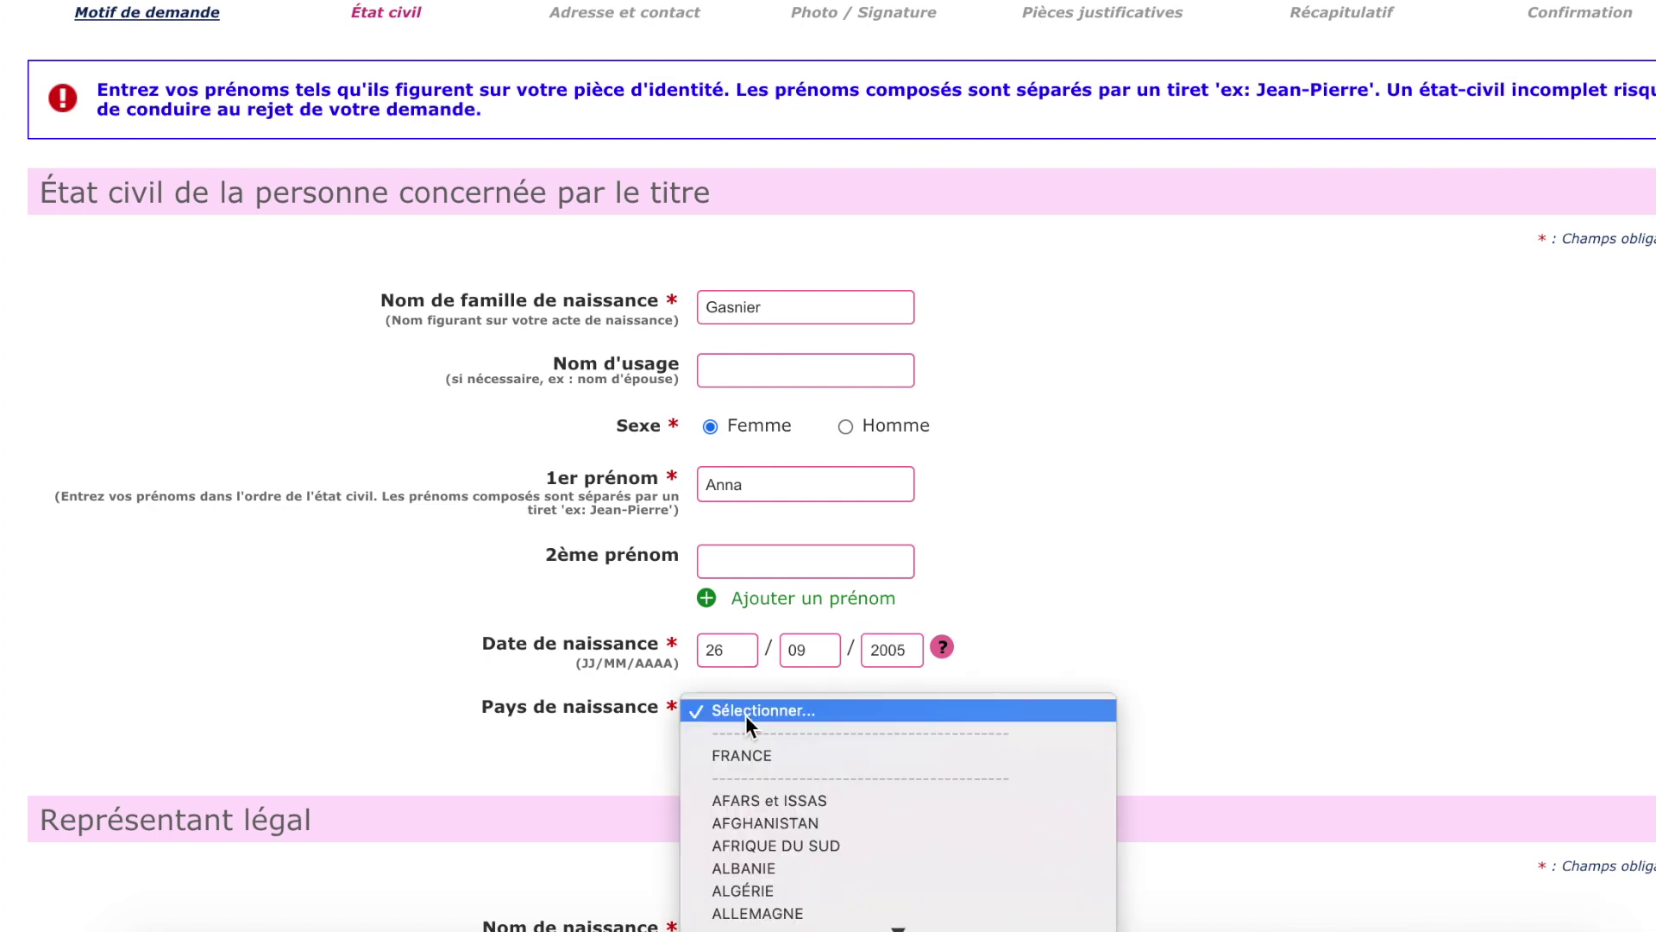
pyautogui.click(752, 753)
pyautogui.click(761, 774)
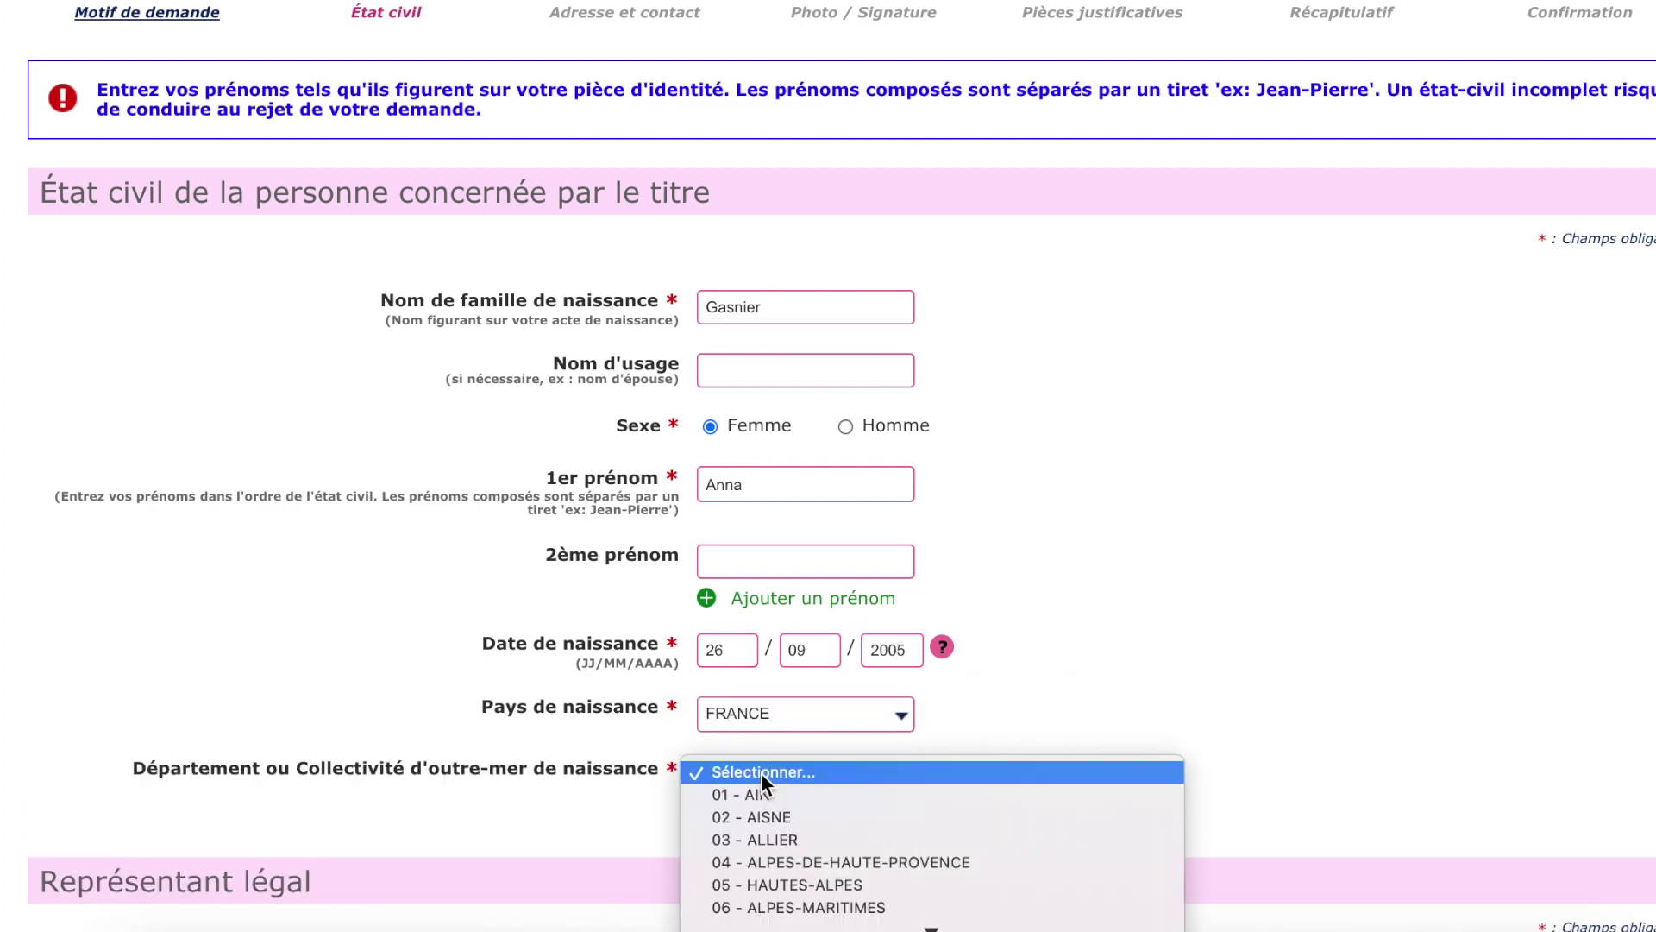
pyautogui.write('92')
pyautogui.press('Return')
pyautogui.click(823, 844)
pyautogui.write('Leval')
pyautogui.click(843, 864)
# Enter the legal representative's birth surname, first name and birth date, and continue to addresses.
pyautogui.scroll(-8, 1144, 700)
pyautogui.click(820, 382)
pyautogui.click(806, 559)
pyautogui.click(727, 726)
pyautogui.write('2')
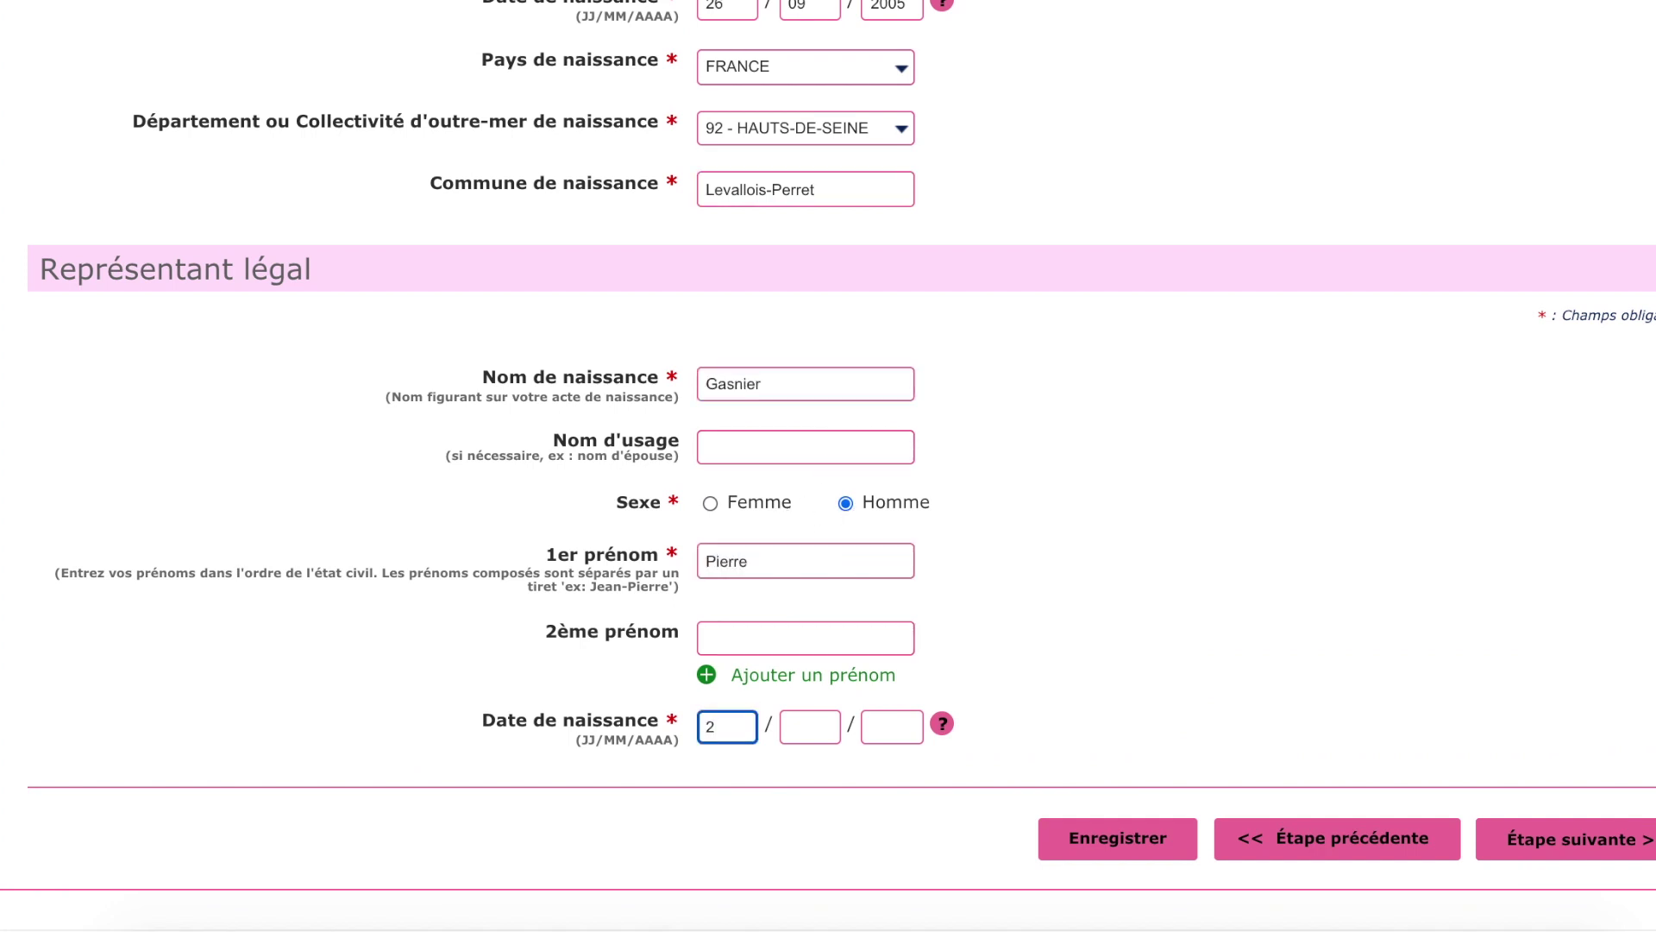
pyautogui.write('8 / 05 / 1970')
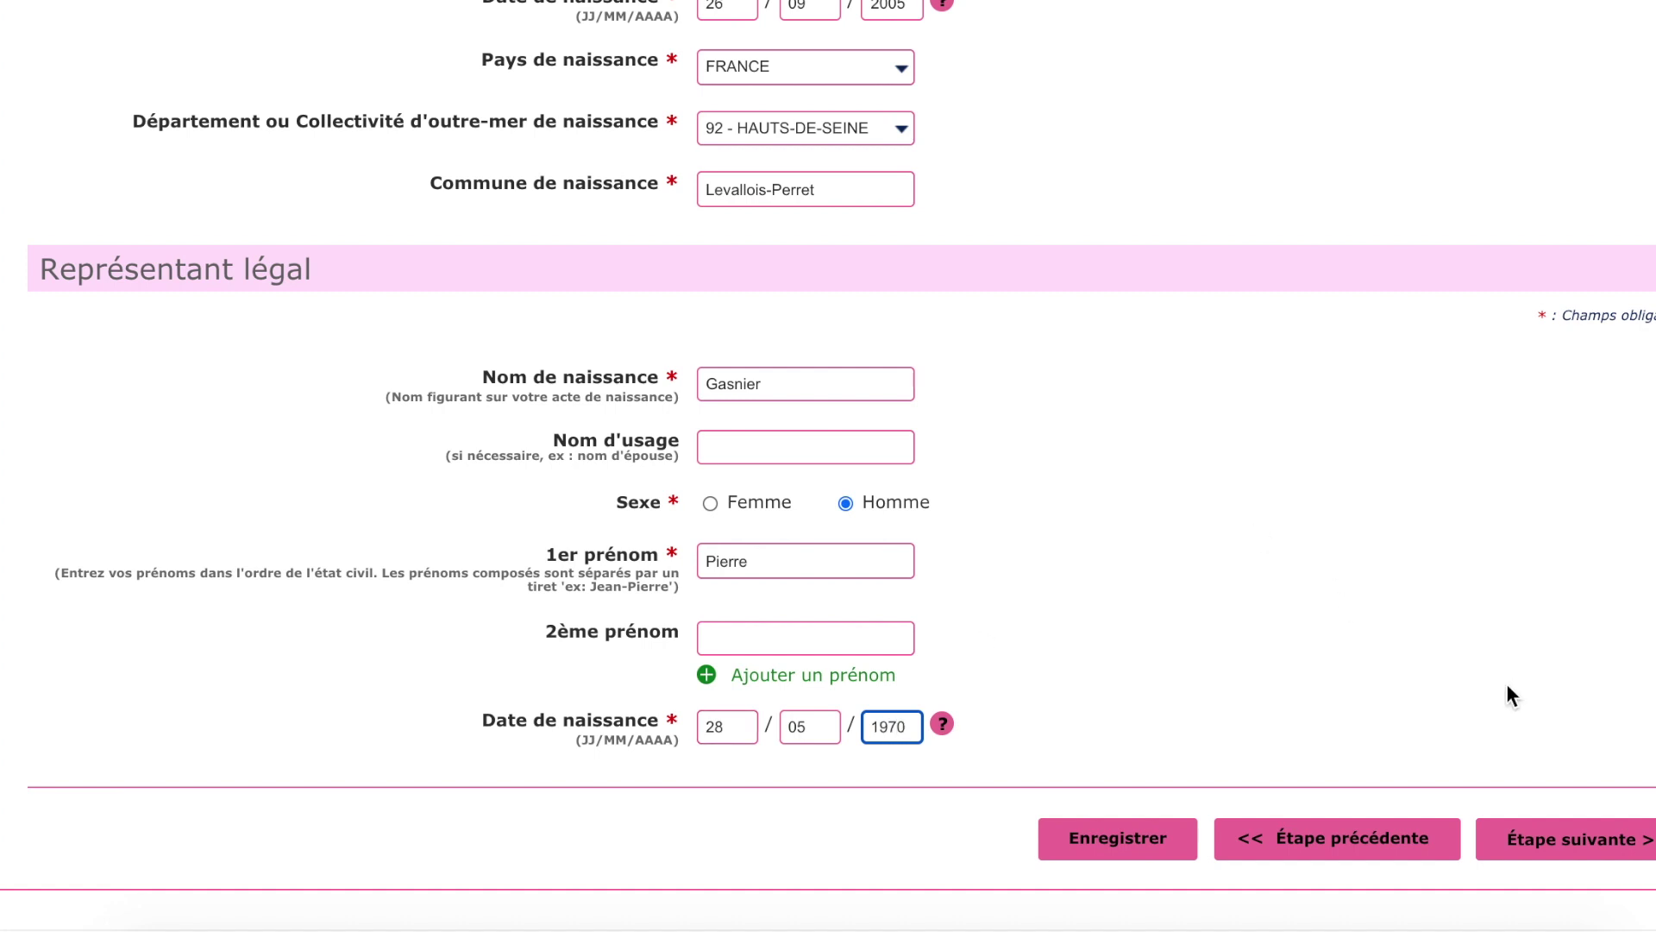
pyautogui.click(1577, 849)
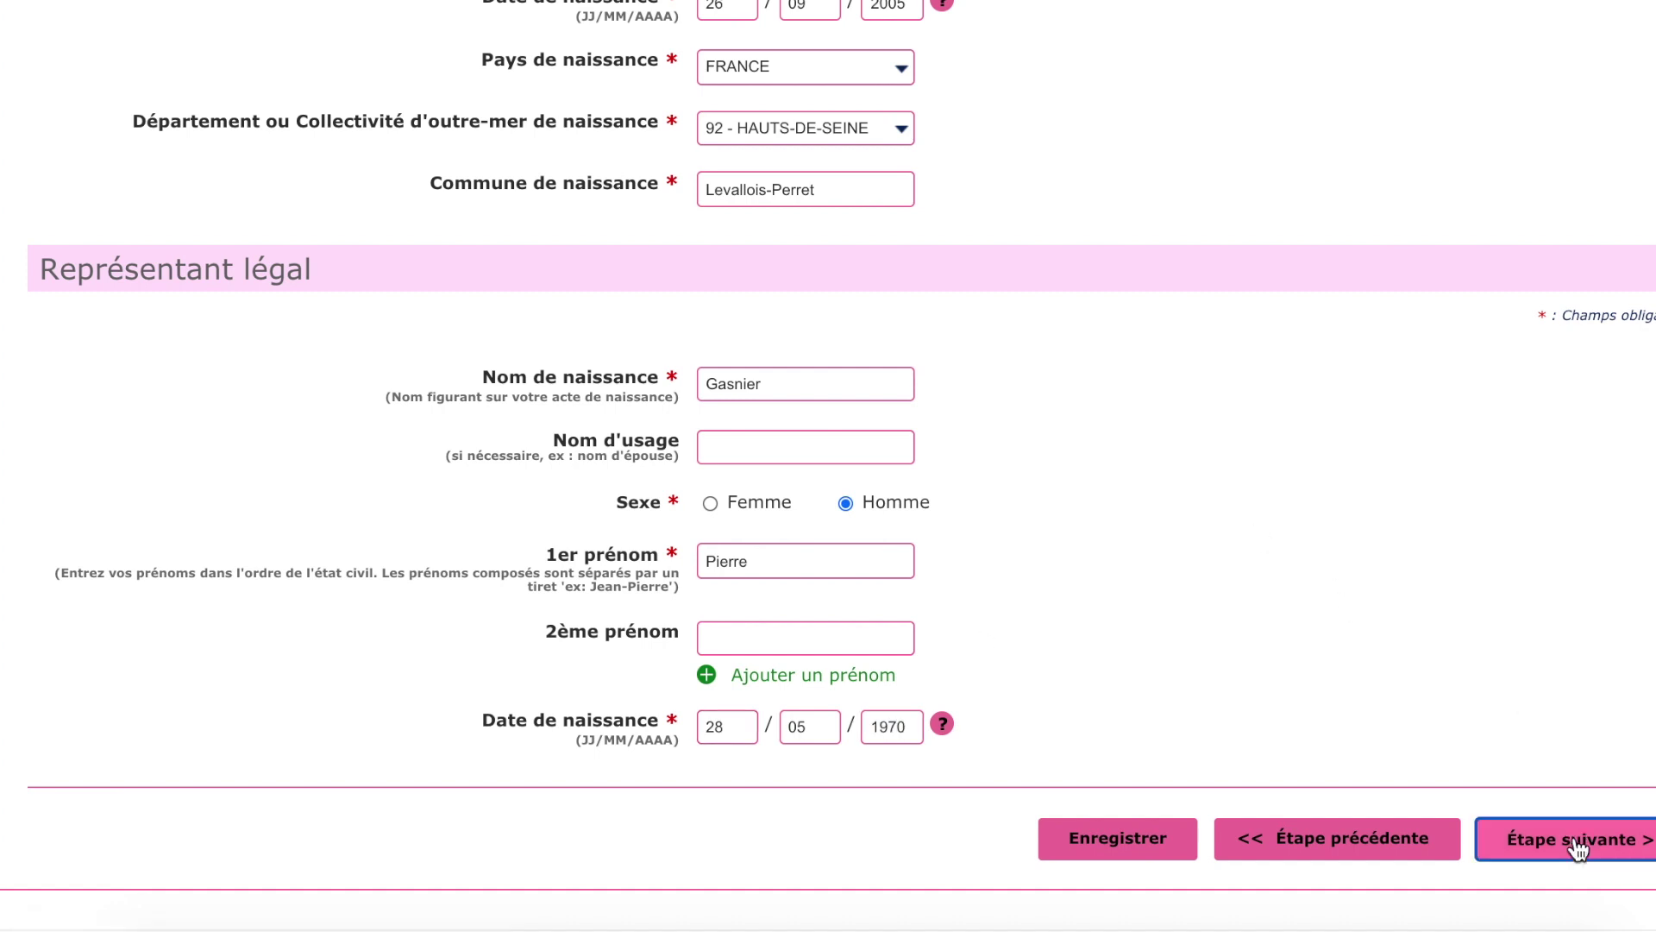
pyautogui.click(933, 388)
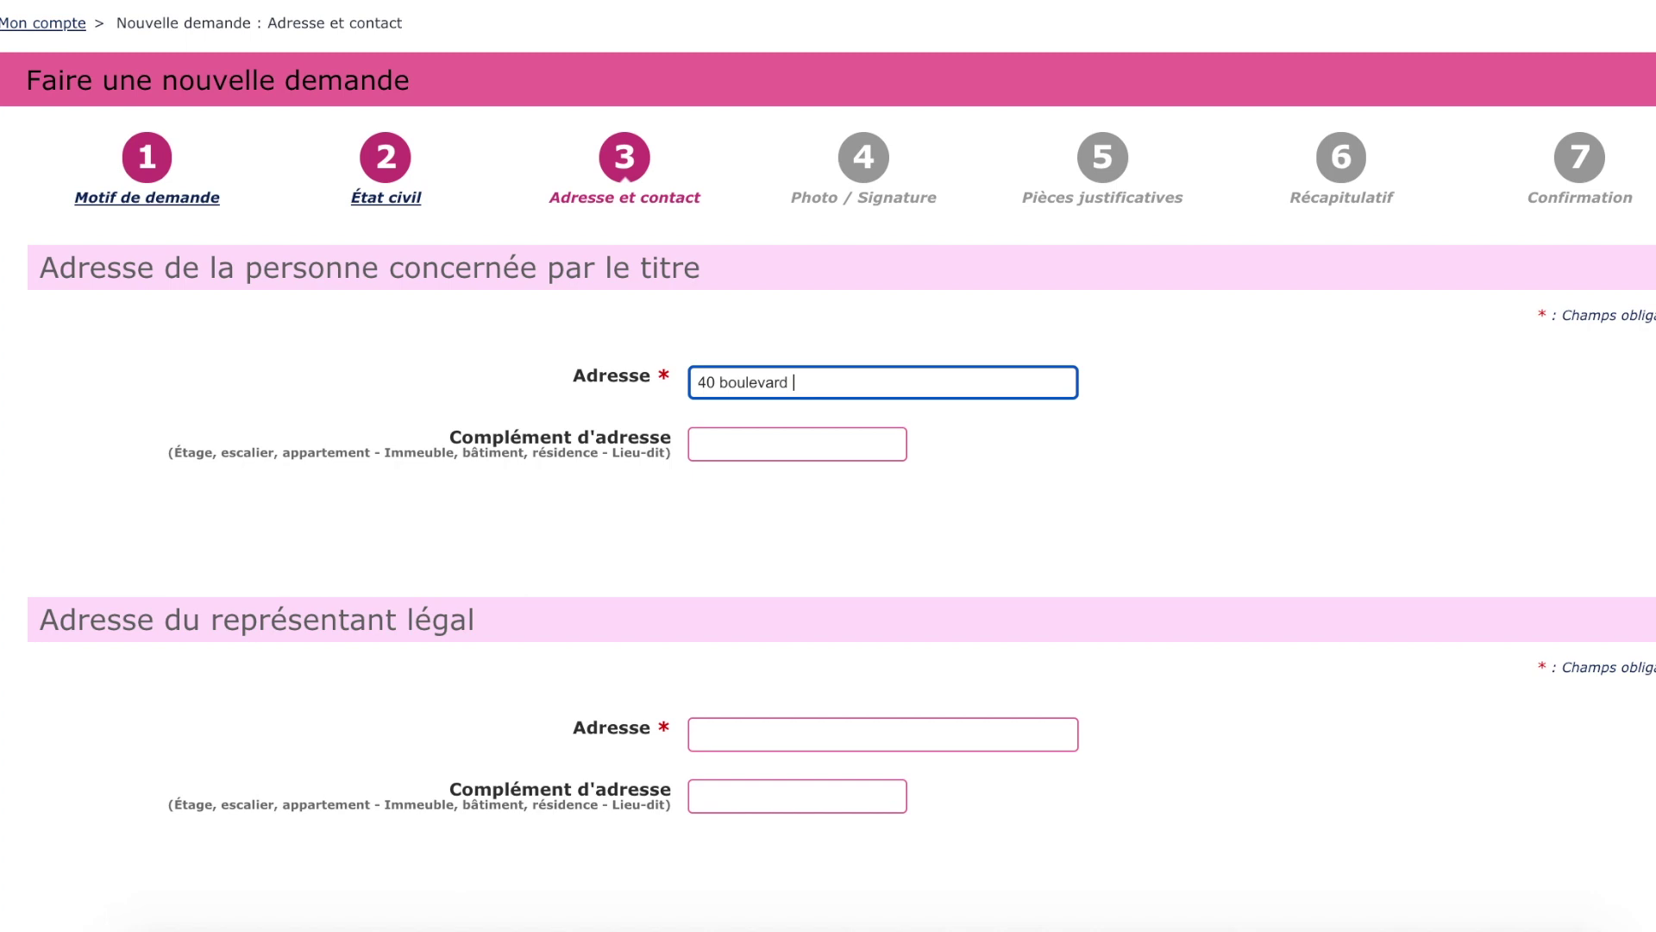
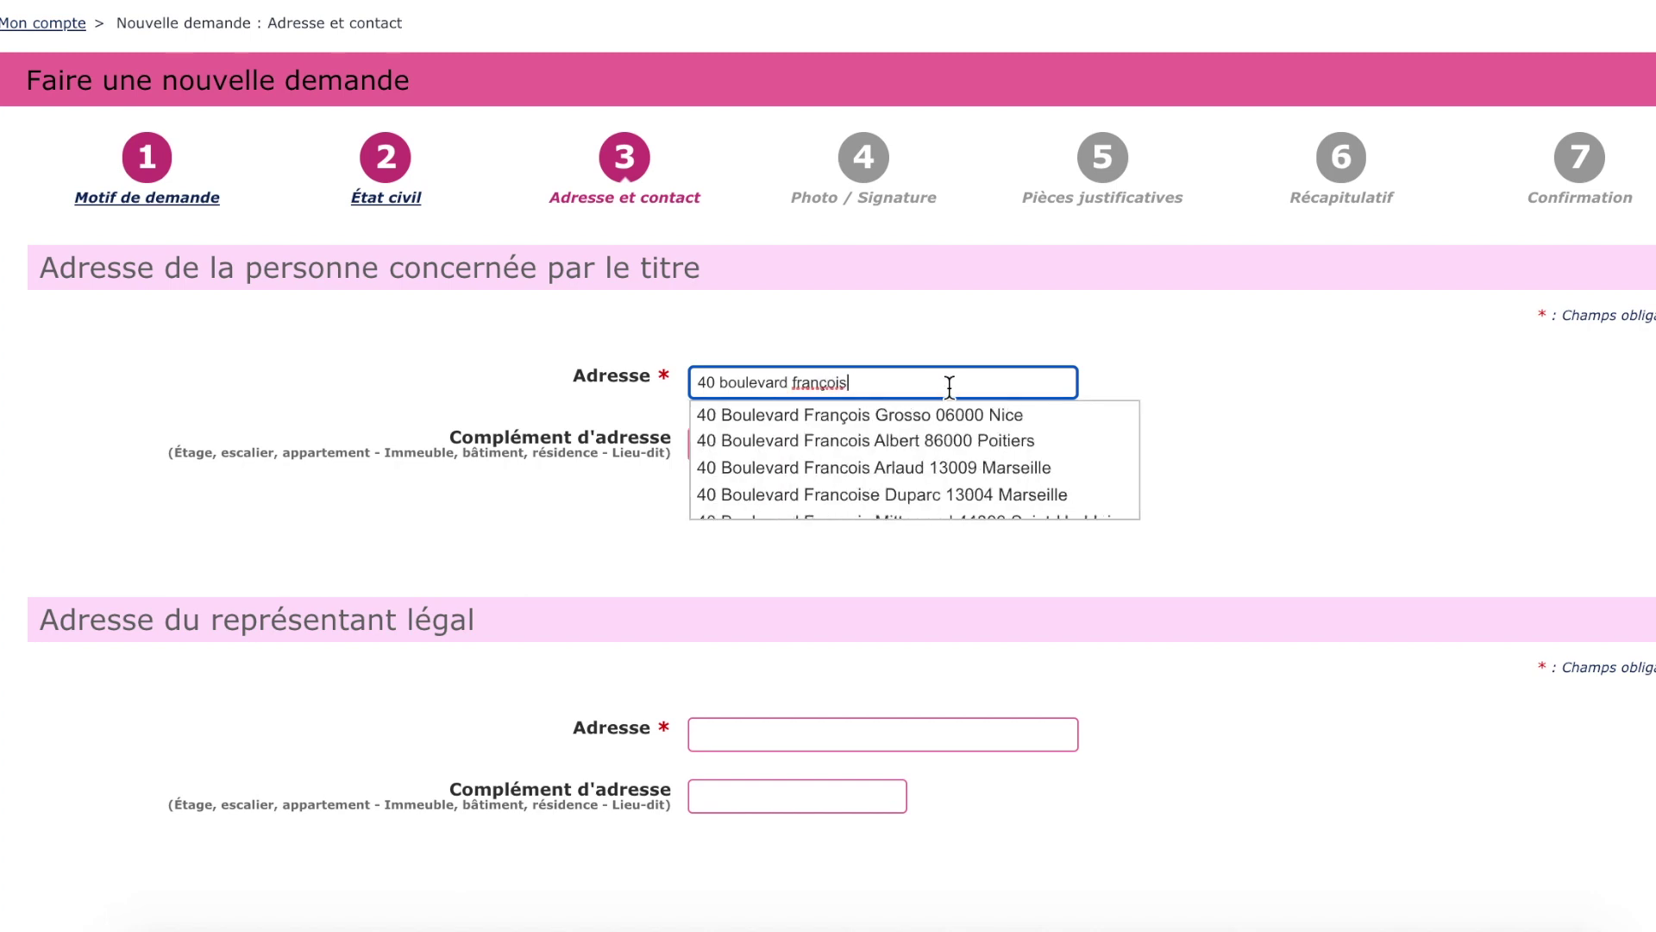
# Fill in the candidate's and legal representative's addresses from the suggested matches.
pyautogui.scroll(-1, 784, 399)
pyautogui.scroll(-2, 932, 436)
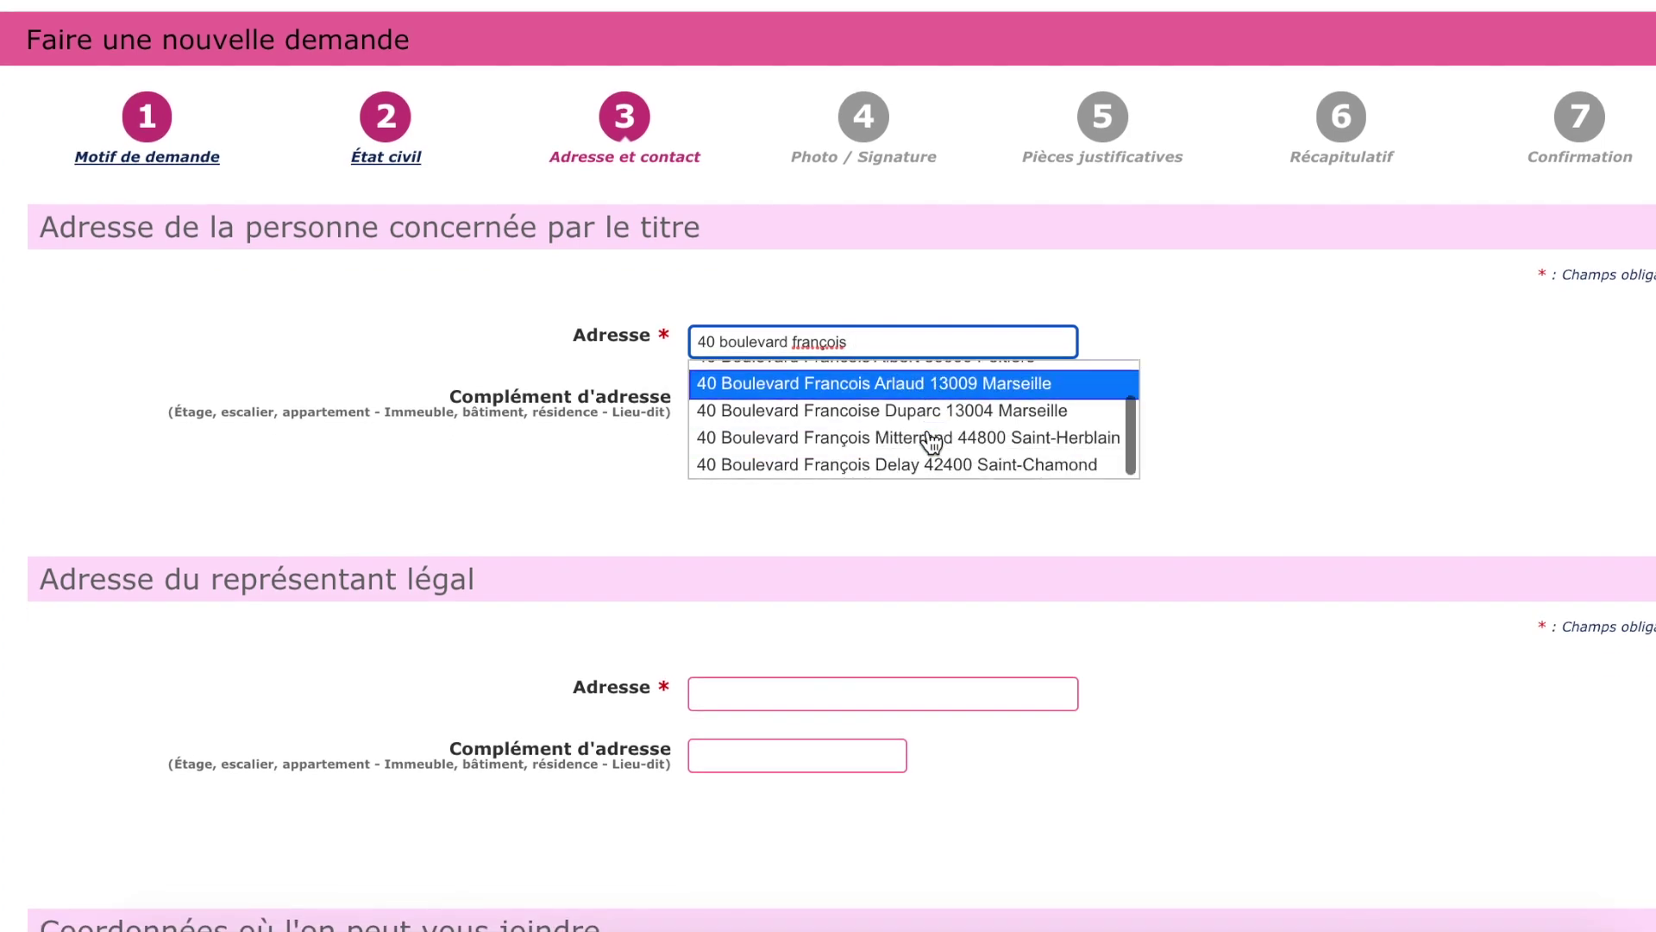
pyautogui.click(933, 439)
pyautogui.click(828, 402)
pyautogui.scroll(1, 832, 599)
pyautogui.click(780, 736)
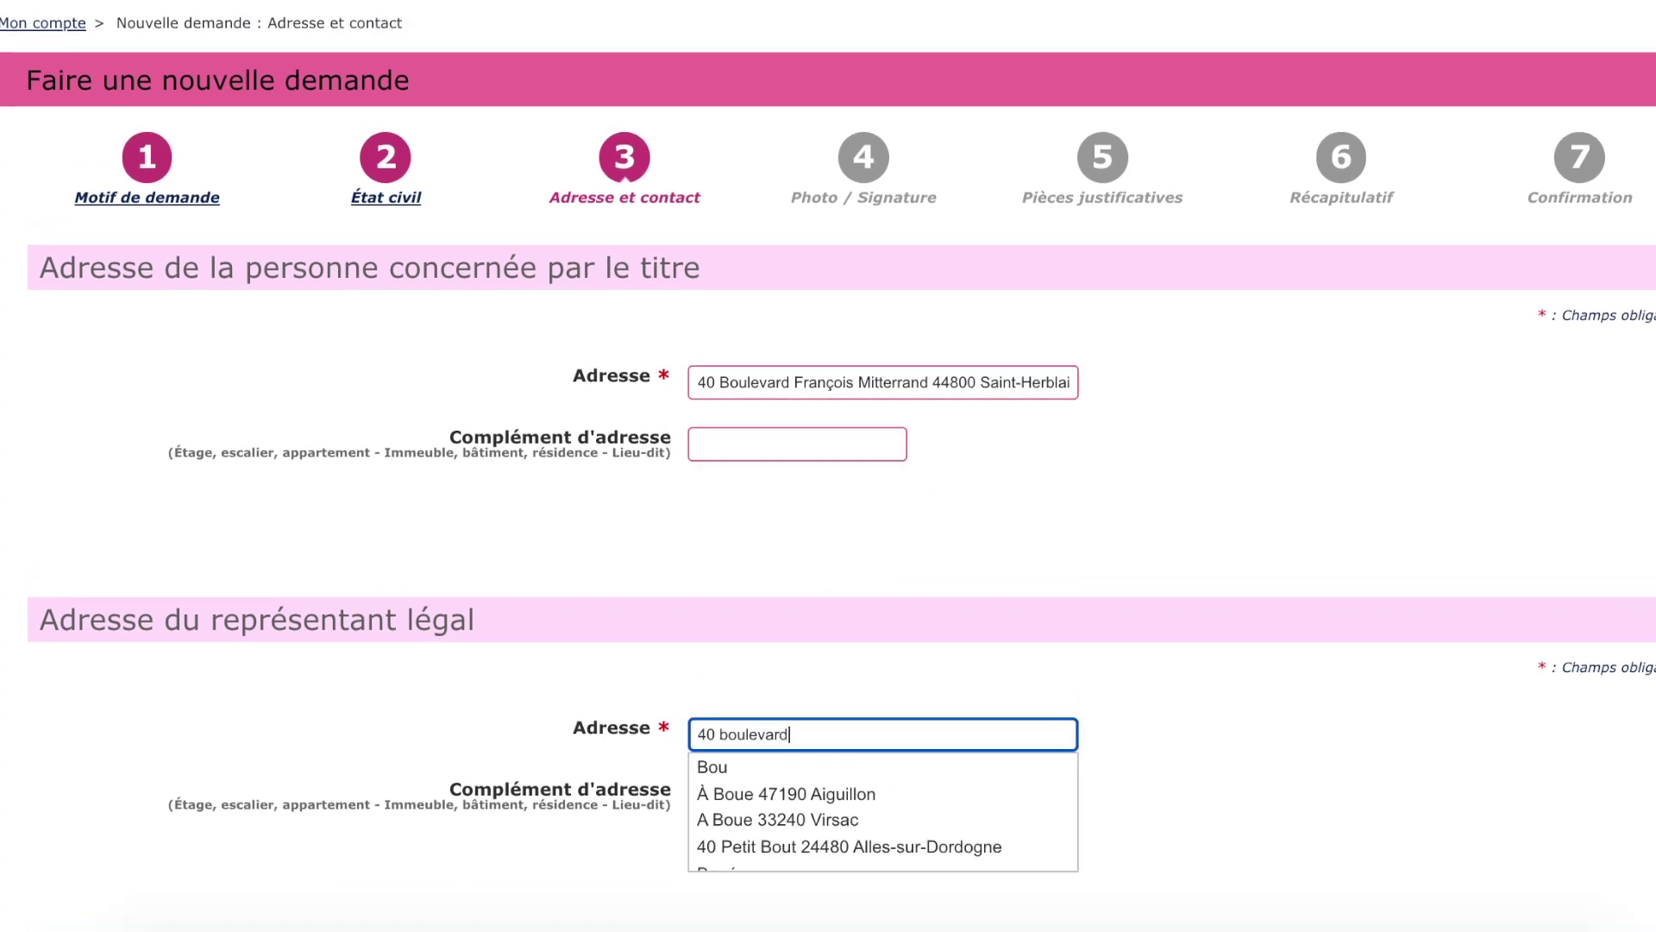
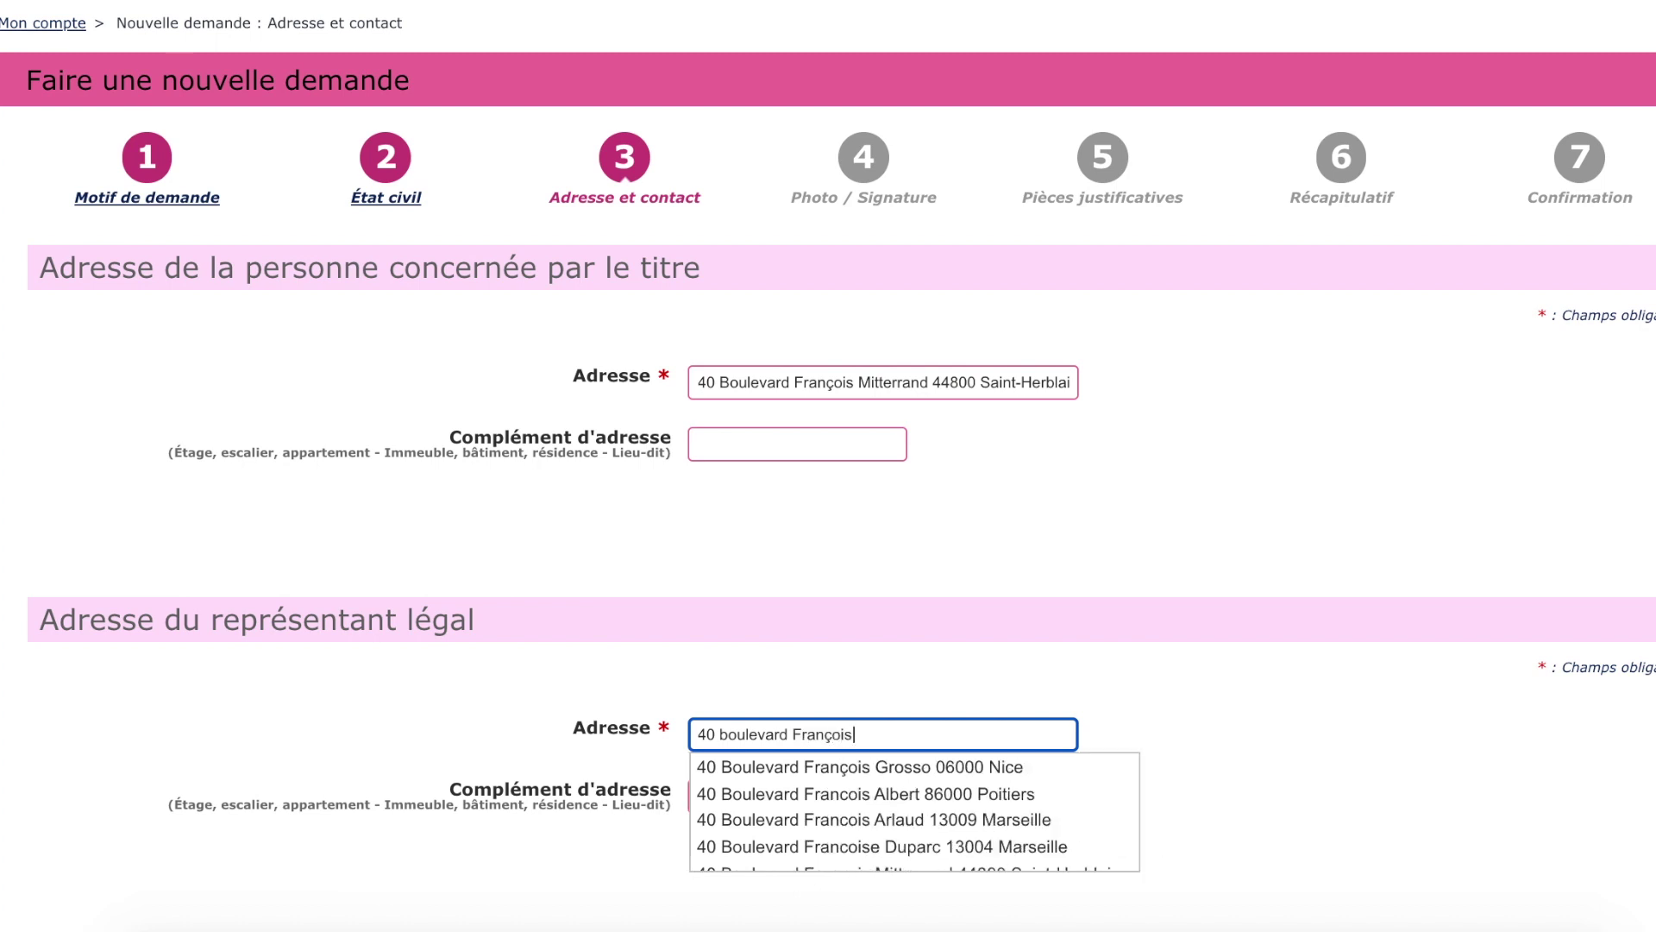
pyautogui.click(820, 767)
# Add the contact e-mail and mobile phone number, and proceed to Photo / Signature.
pyautogui.press('Tab')
pyautogui.press('Tab')
pyautogui.scroll(-3, 1047, 665)
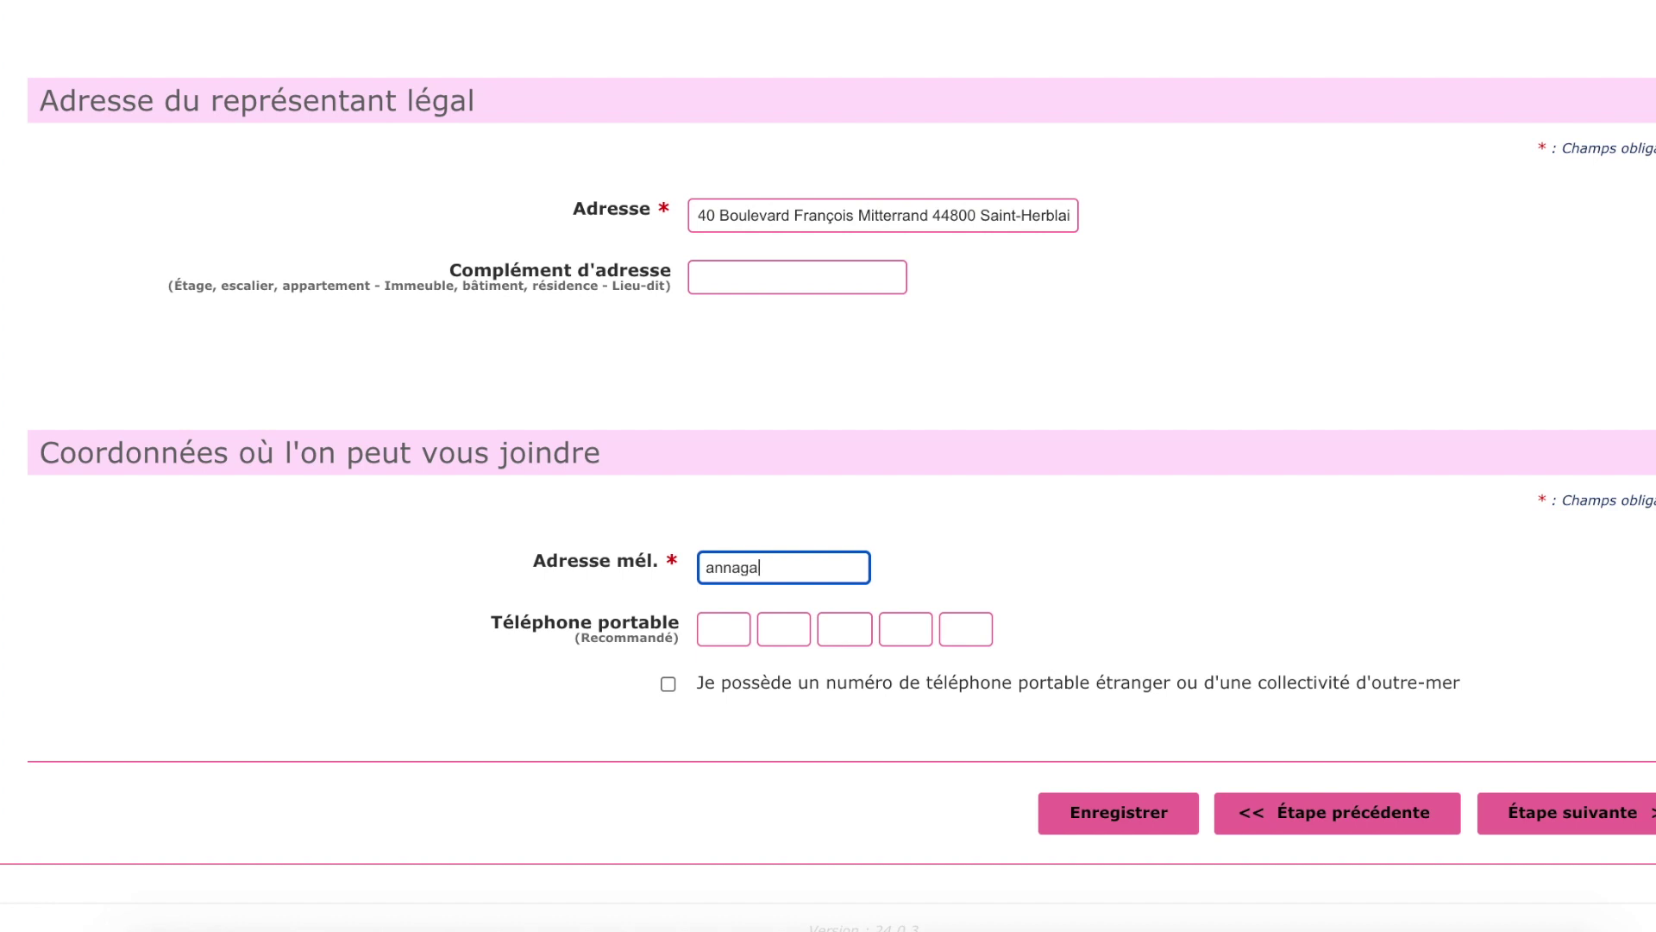
pyautogui.click(721, 628)
pyautogui.write('07020304')
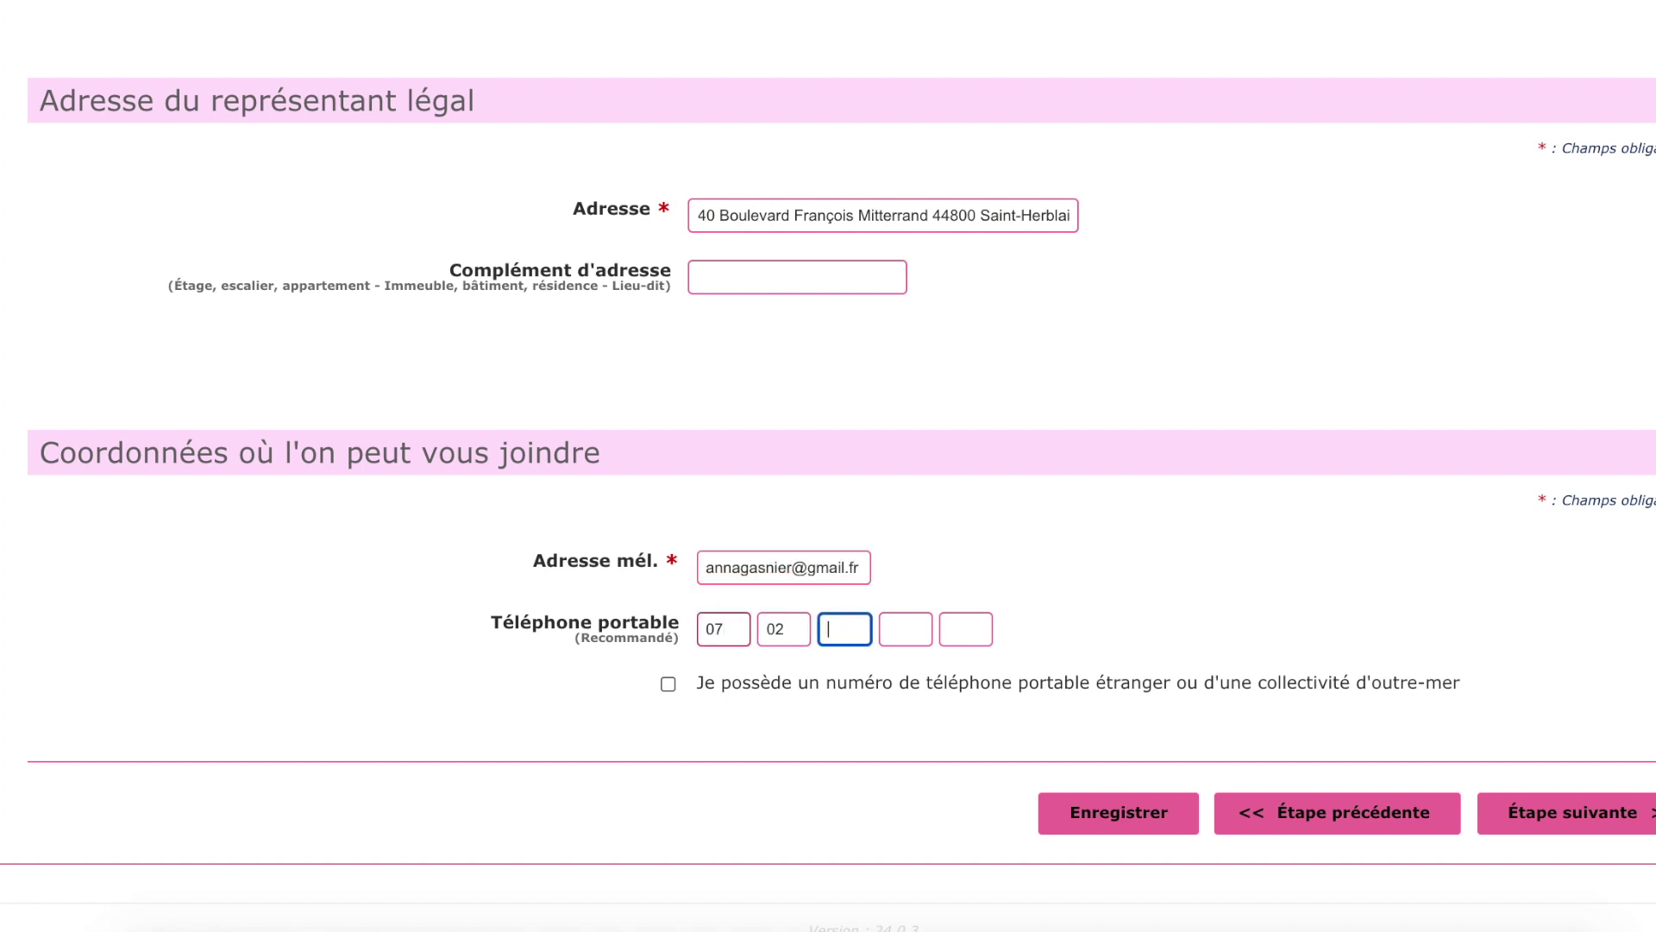
pyautogui.write('05')
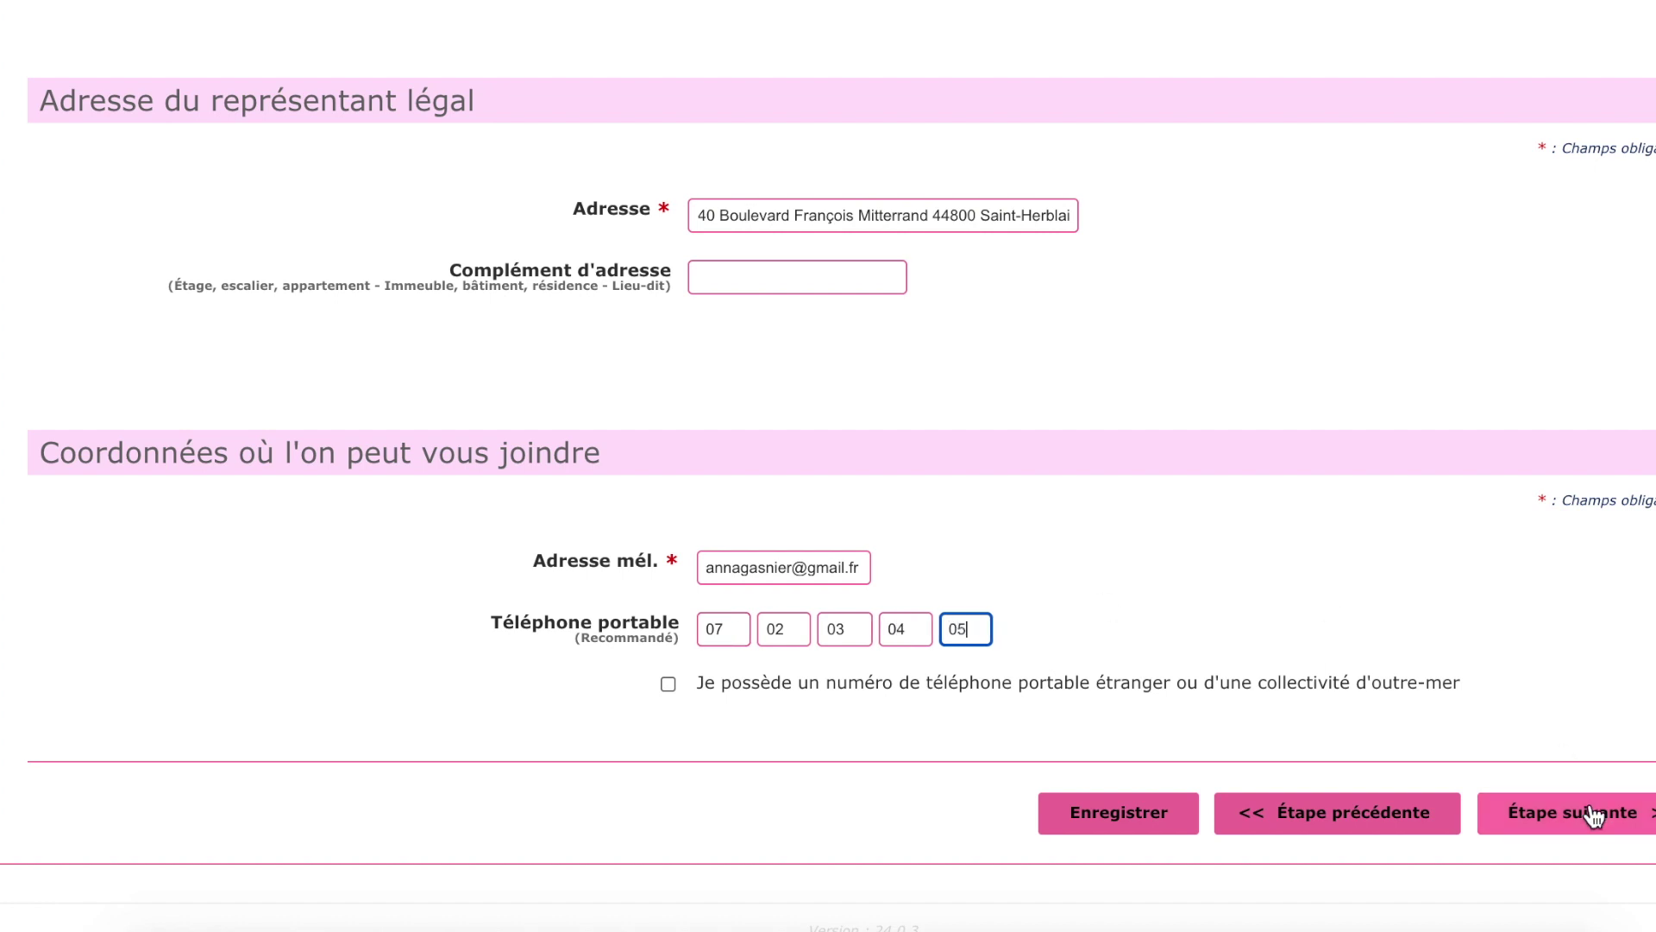
pyautogui.click(1602, 811)
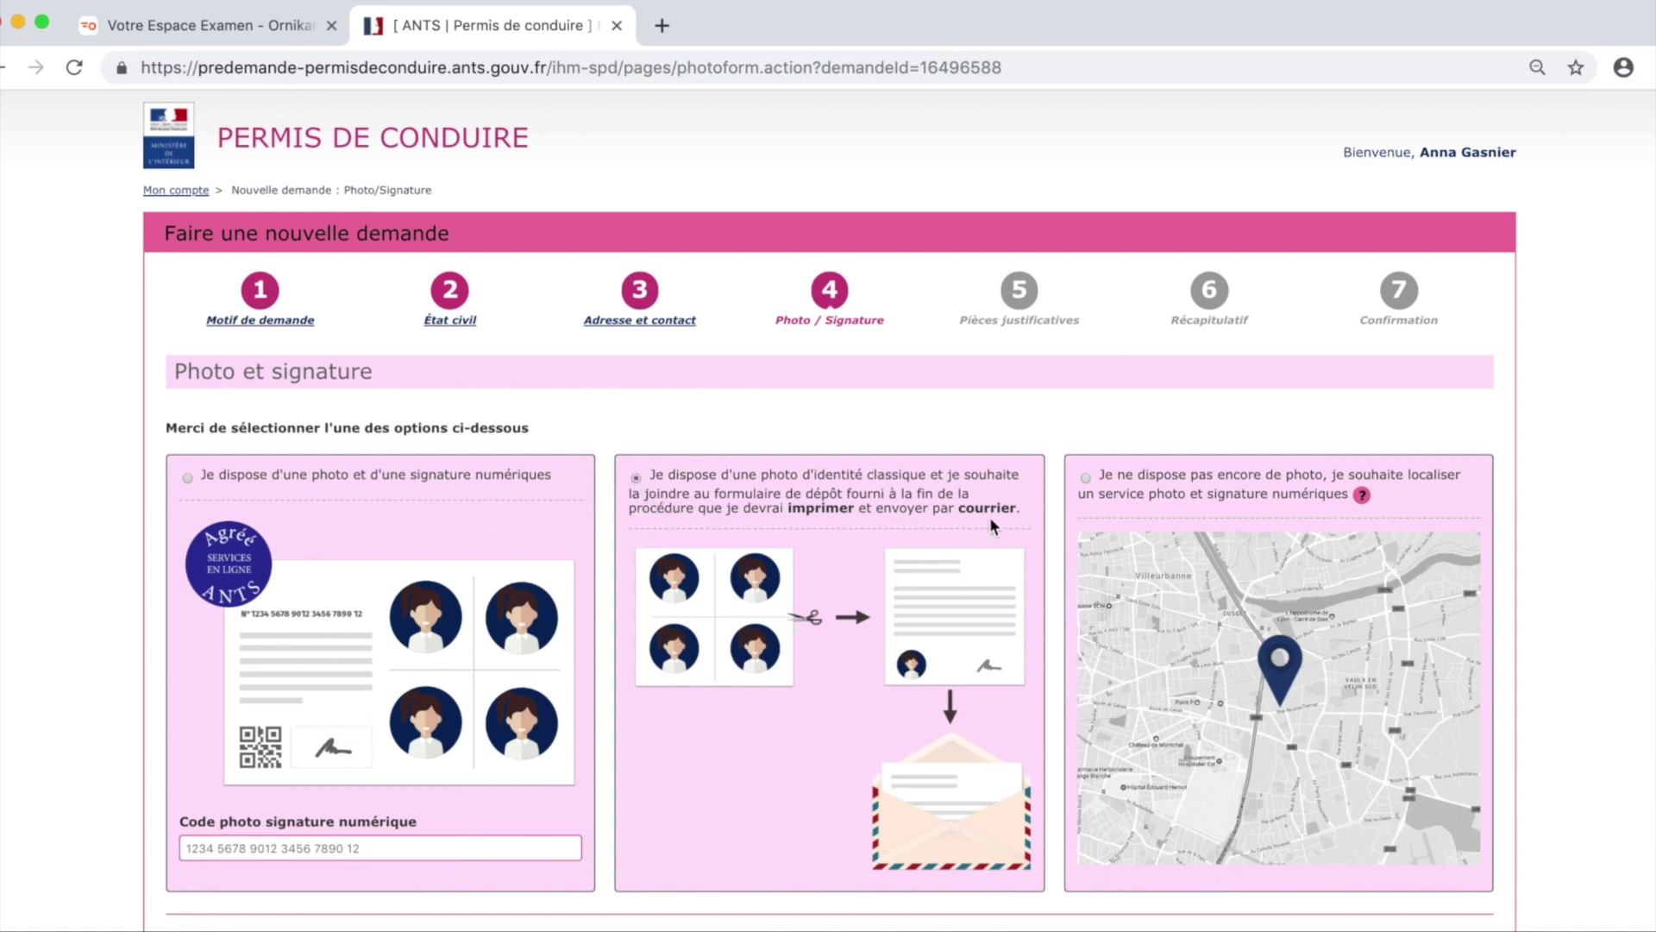
# Keep the classic photo-by-post option and advance to the Pièces justificatives step.
pyautogui.scroll(-2, 1403, 913)
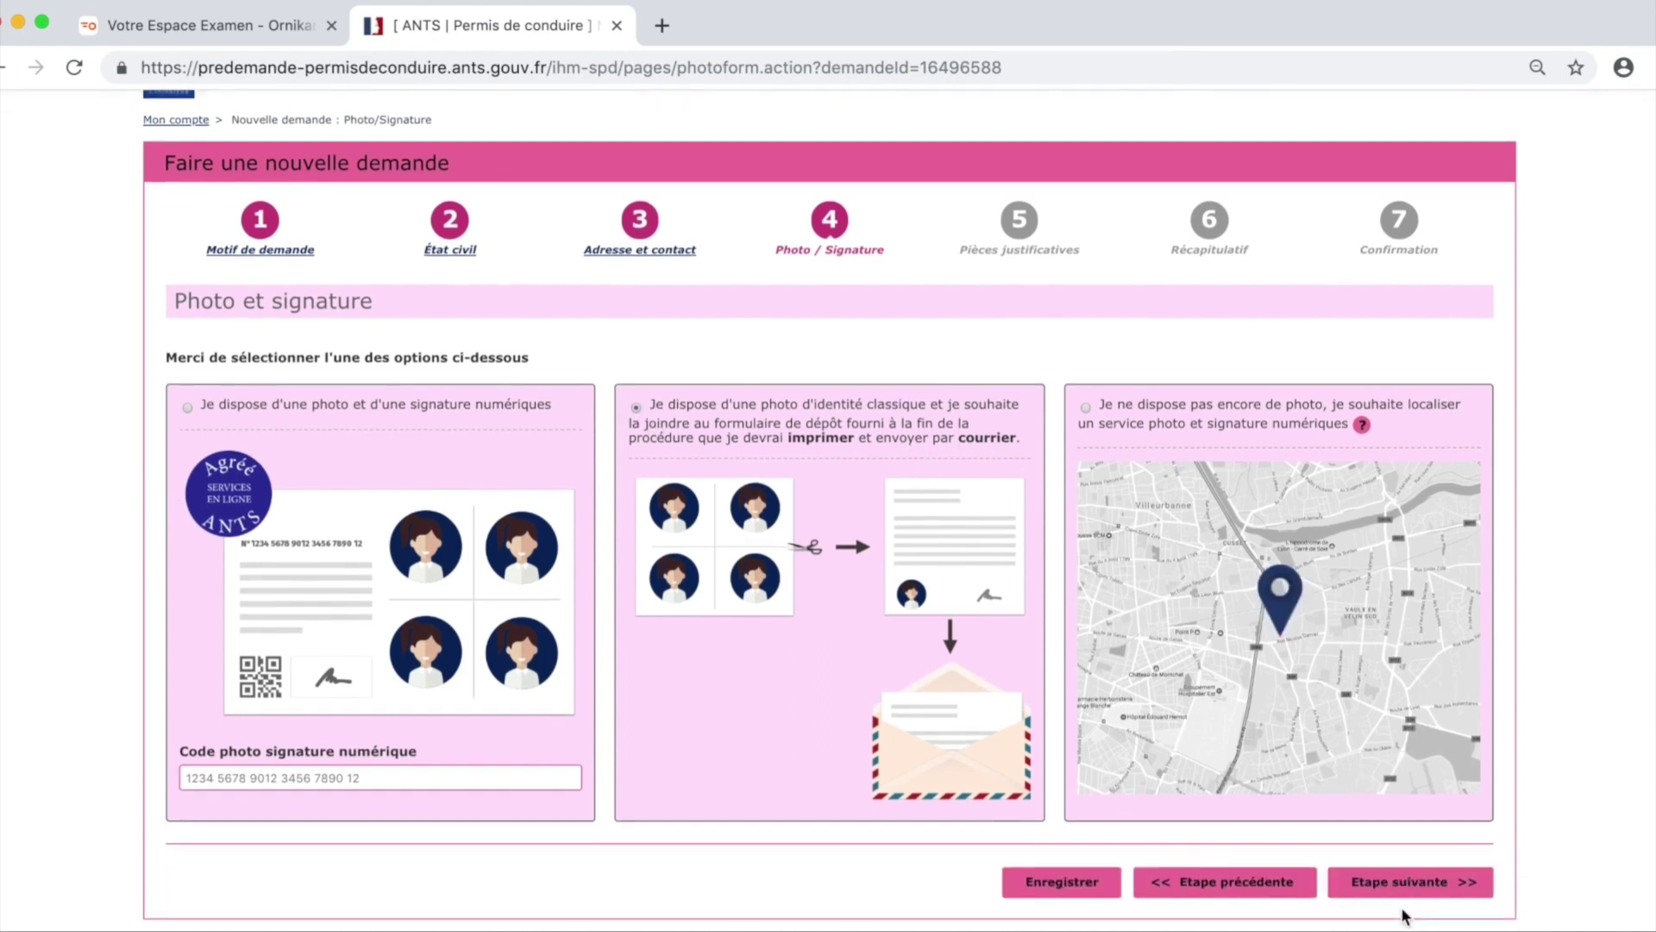
pyautogui.click(1400, 897)
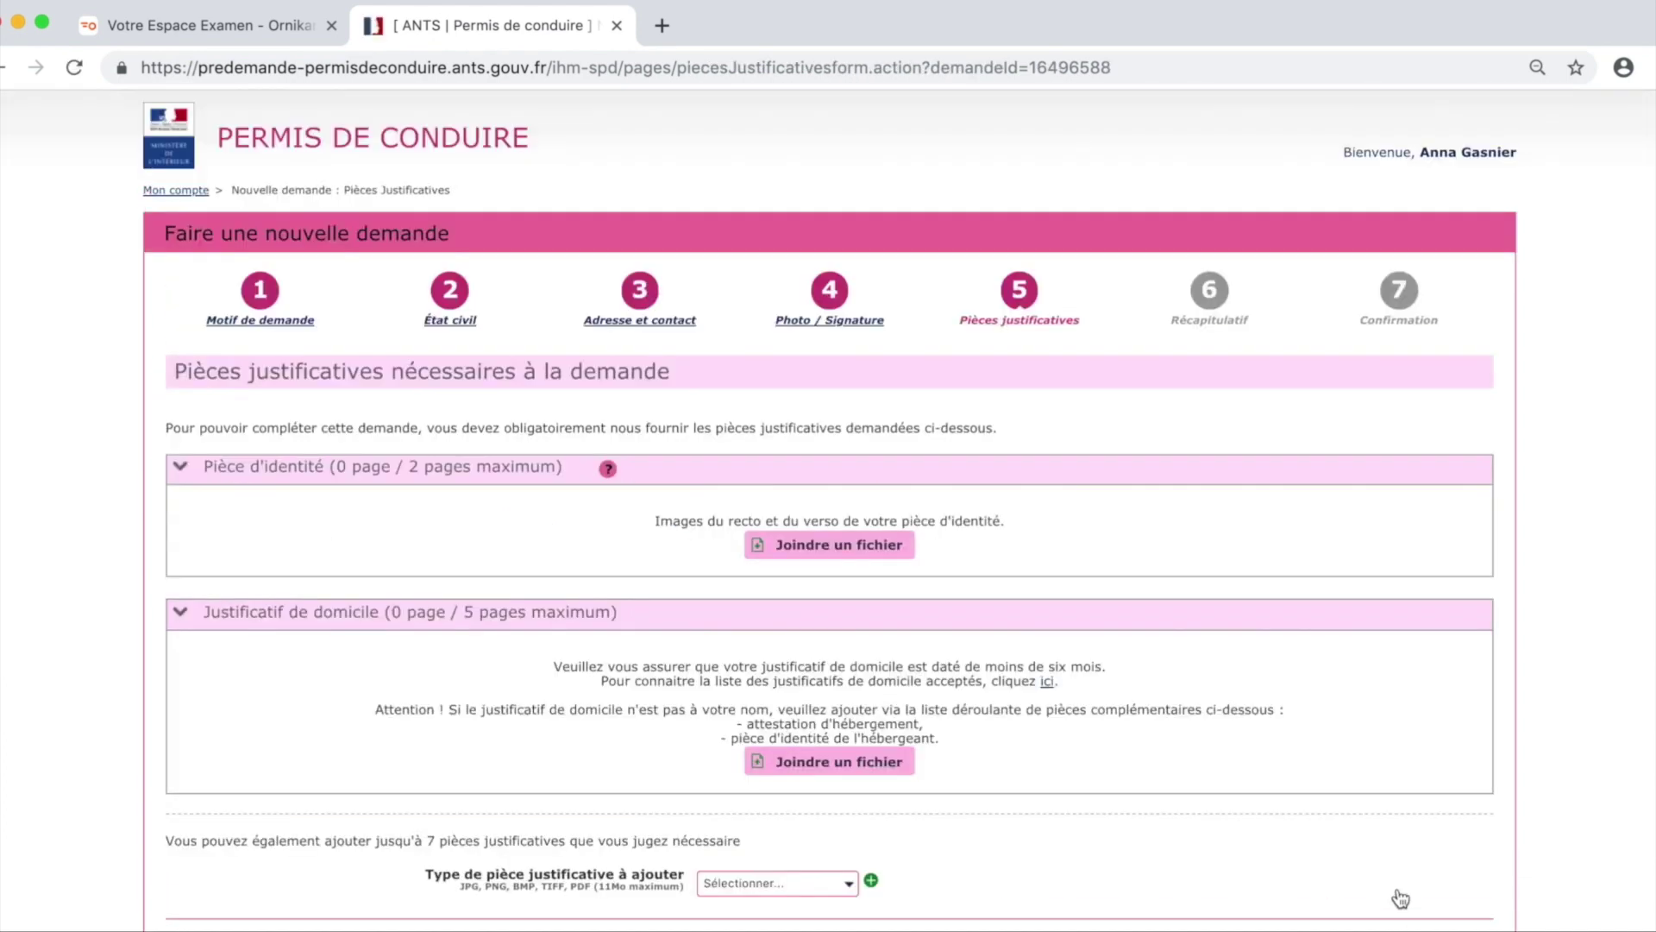
# Upload the identity document's front and back files, then select the proof of address file.
pyautogui.scroll(-2, 1399, 899)
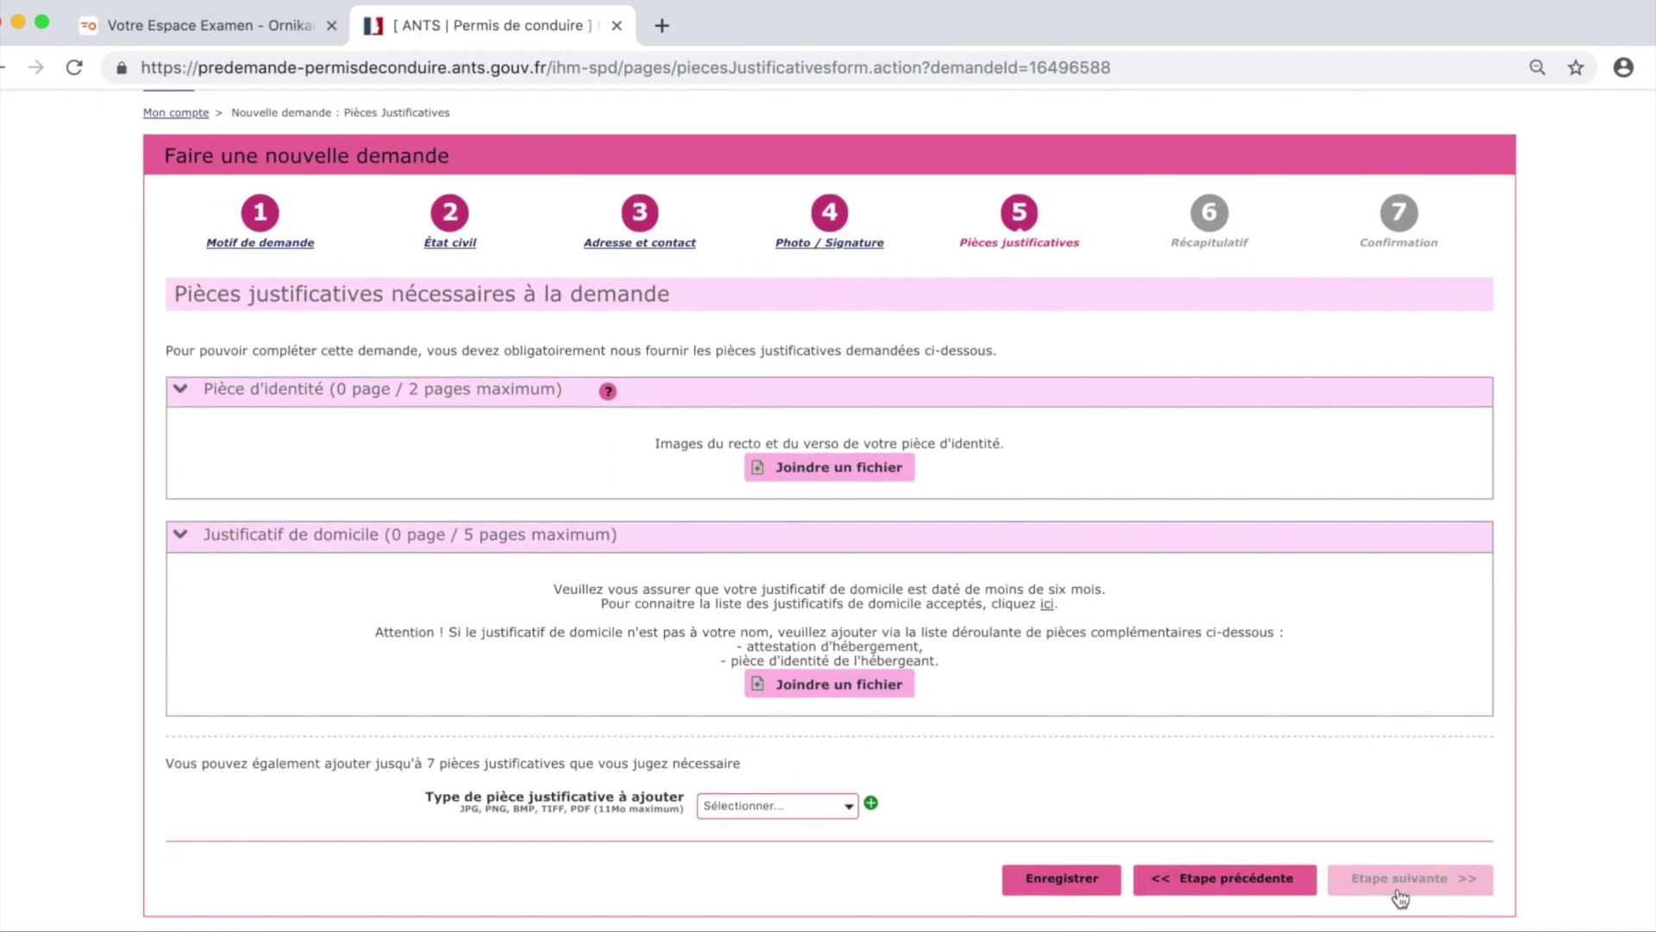
pyautogui.click(816, 470)
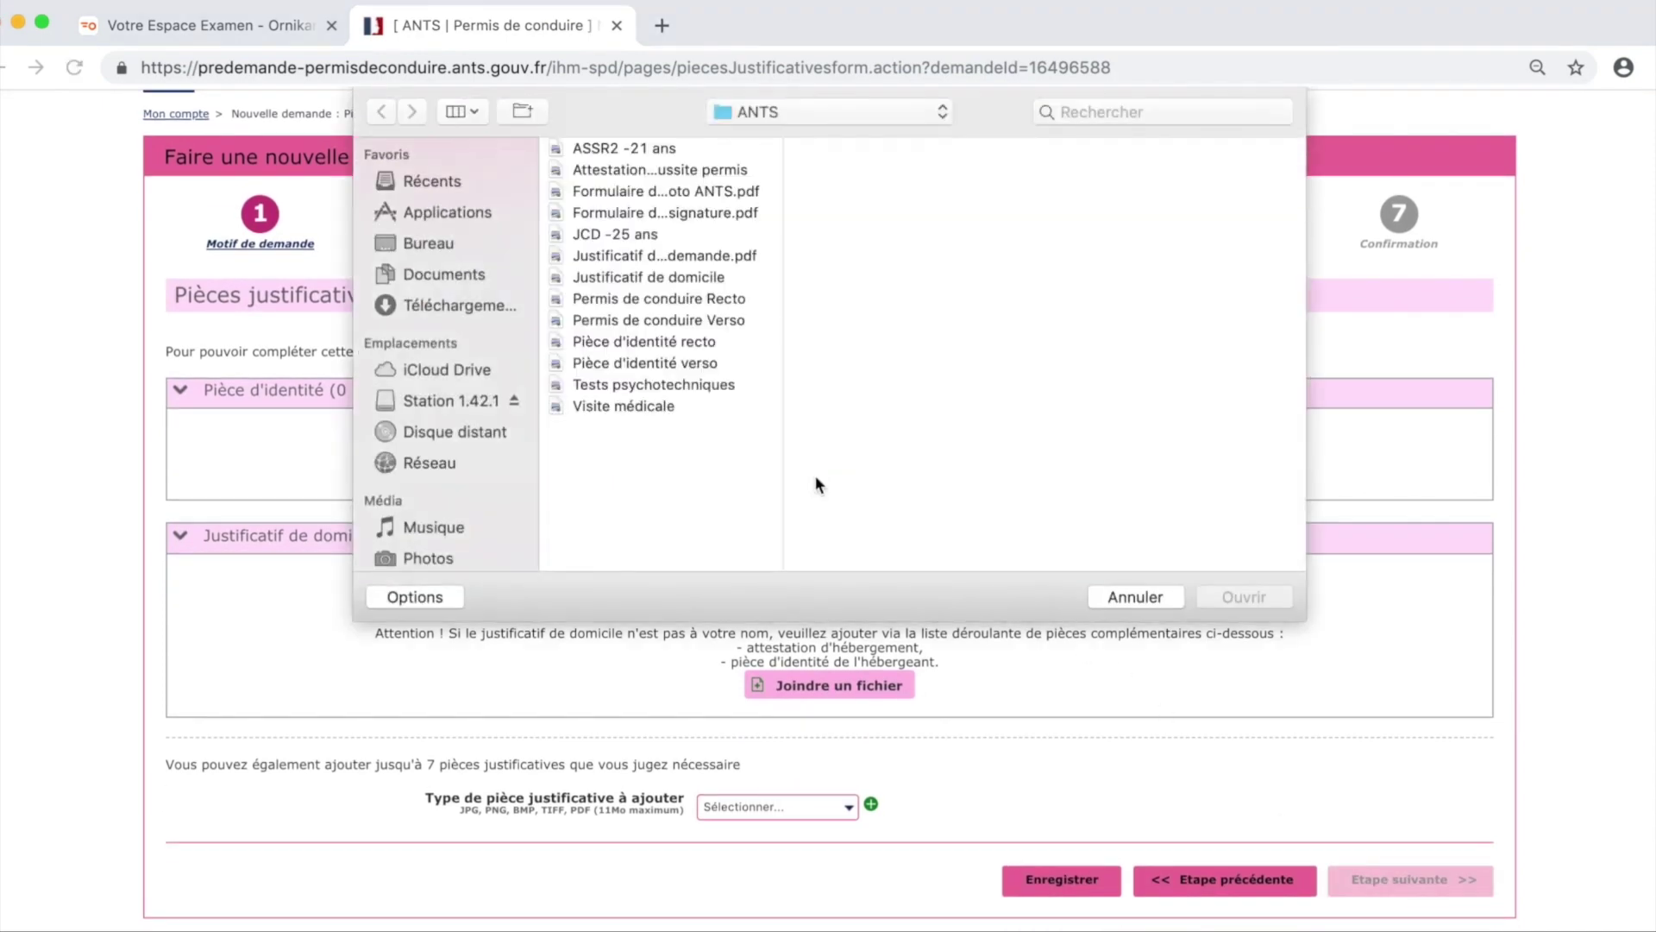
pyautogui.doubleClick(690, 341)
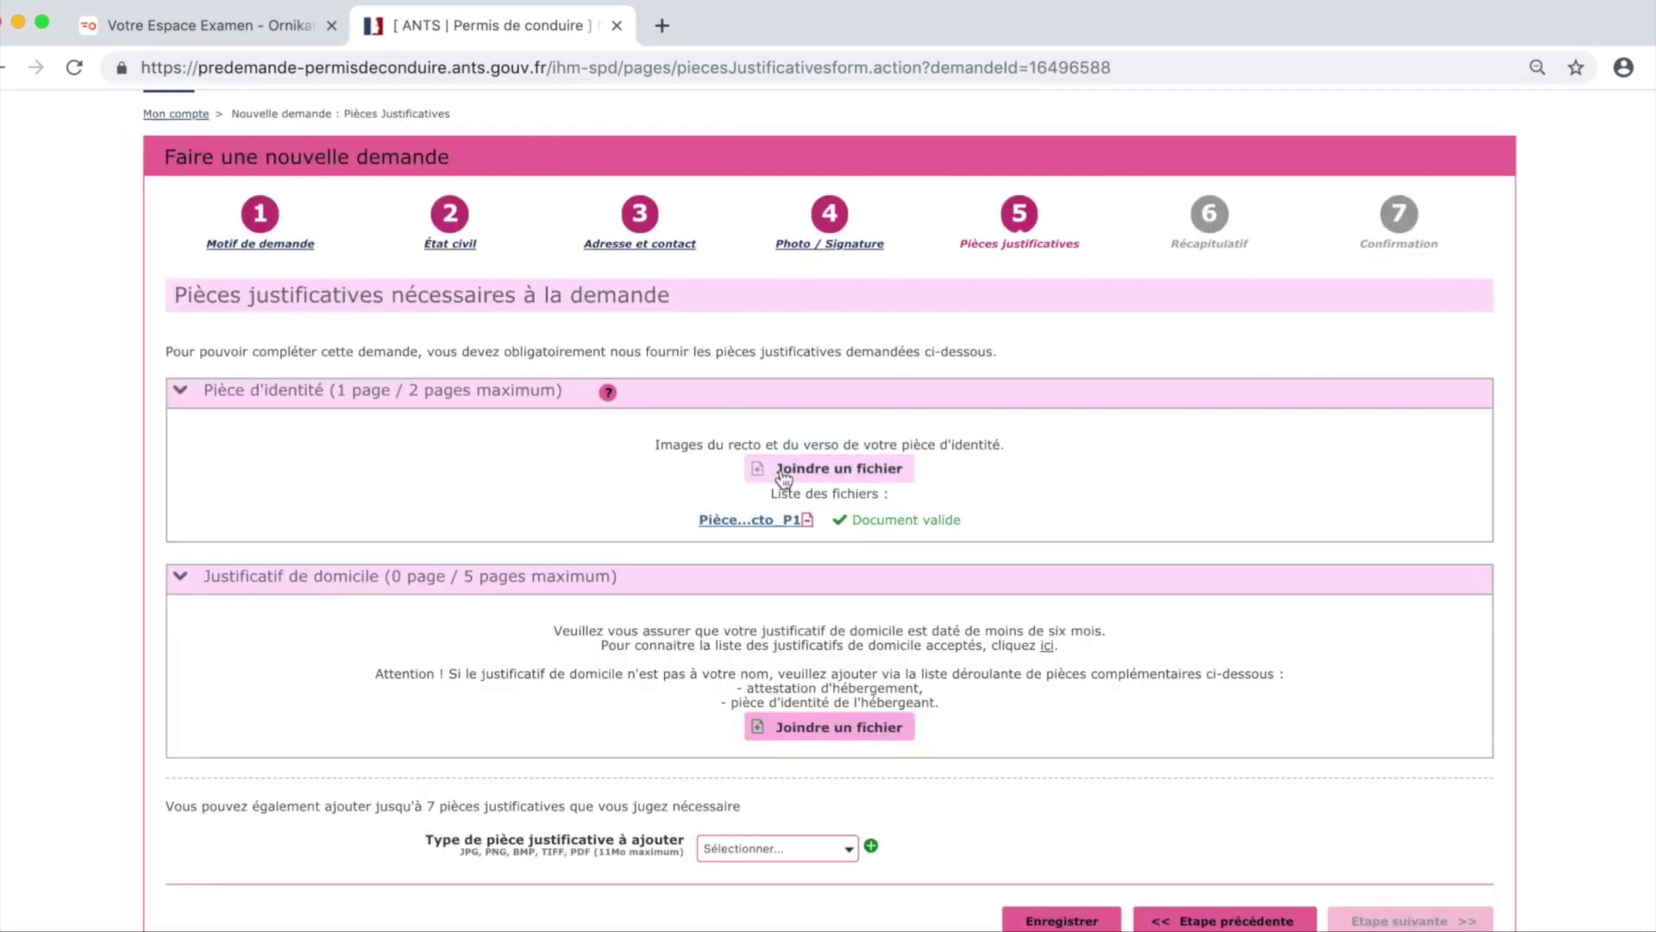
pyautogui.click(780, 470)
pyautogui.doubleClick(671, 362)
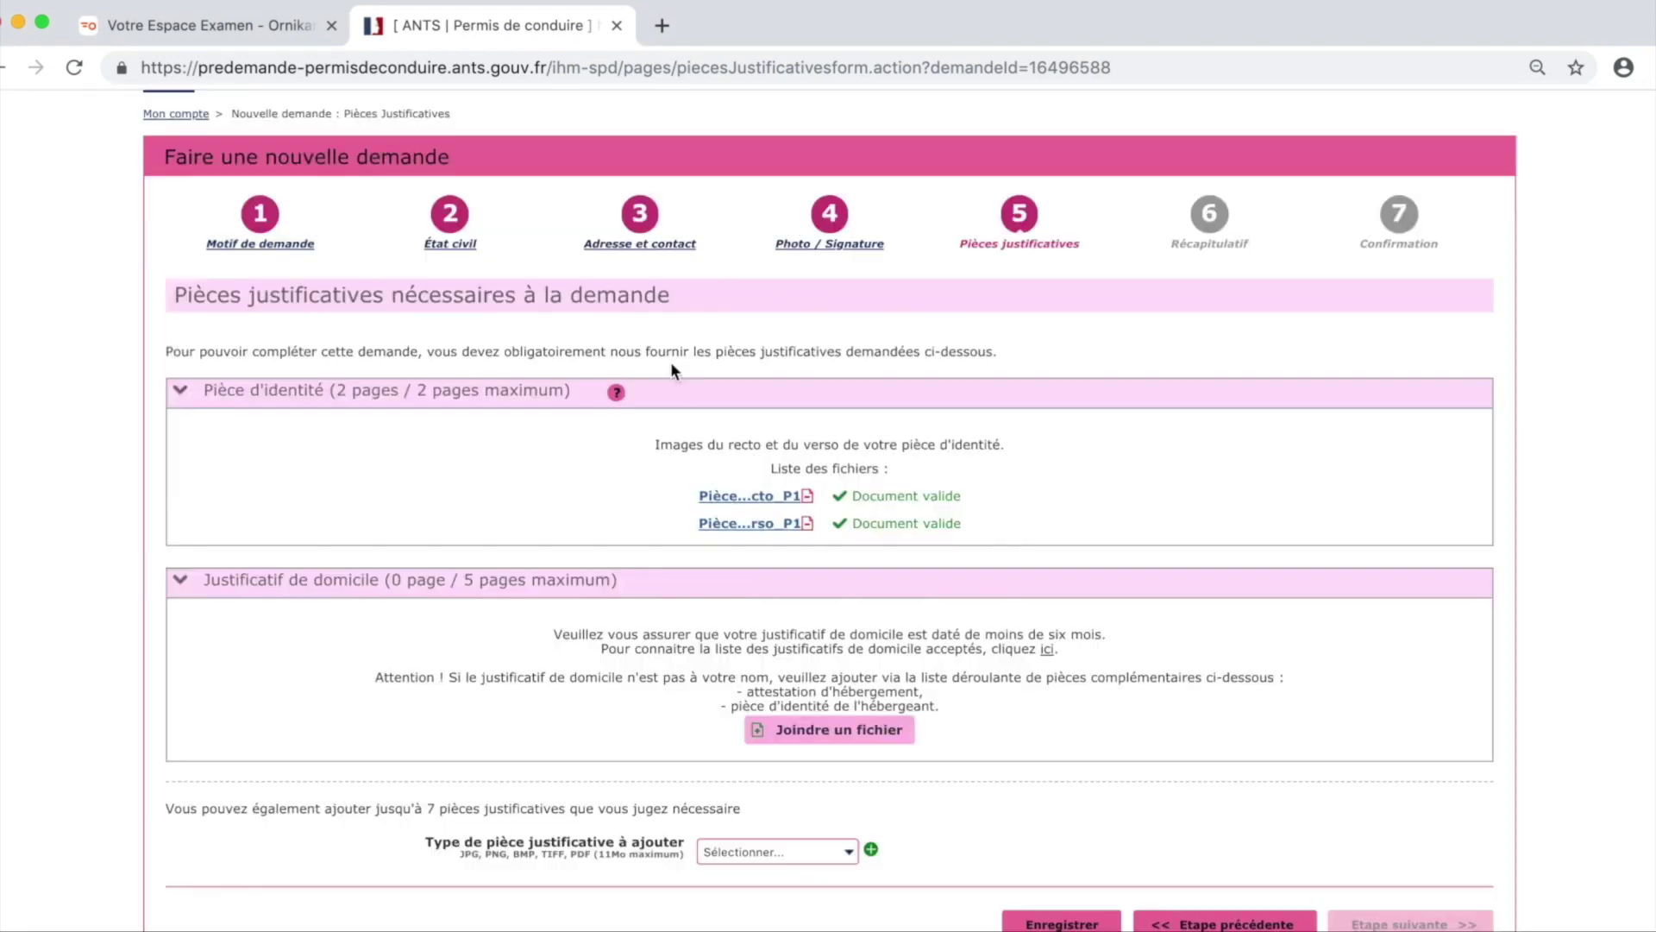
pyautogui.click(894, 732)
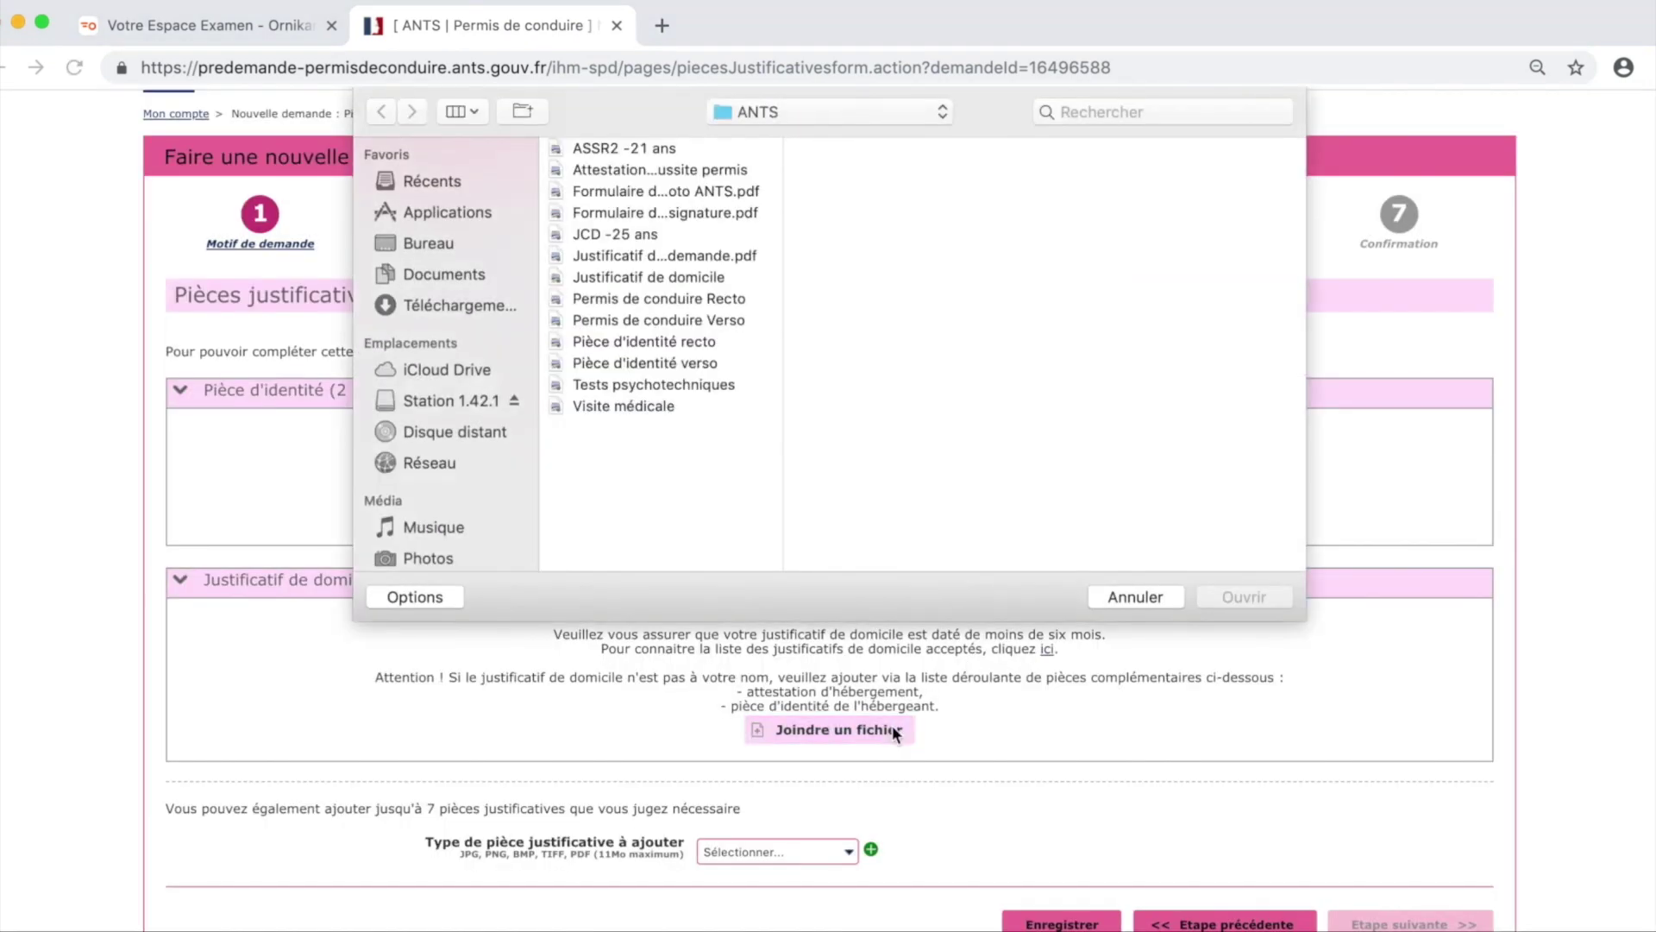
pyautogui.click(649, 277)
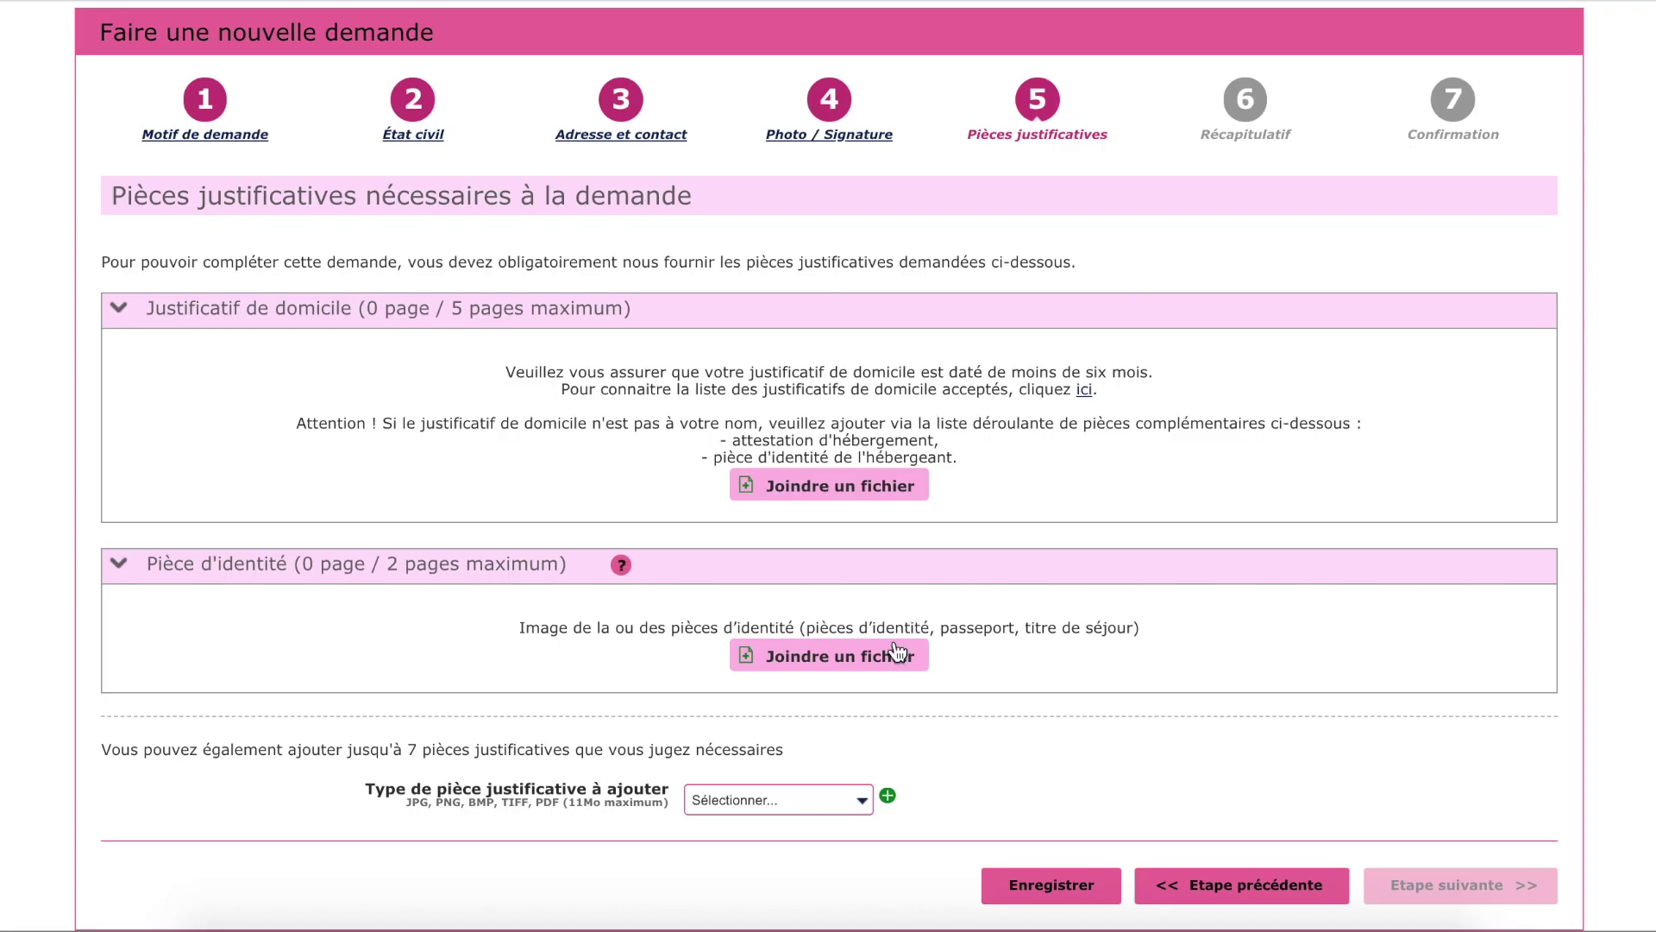
# Add the legal representative's identity document as an extra supporting document.
pyautogui.click(867, 801)
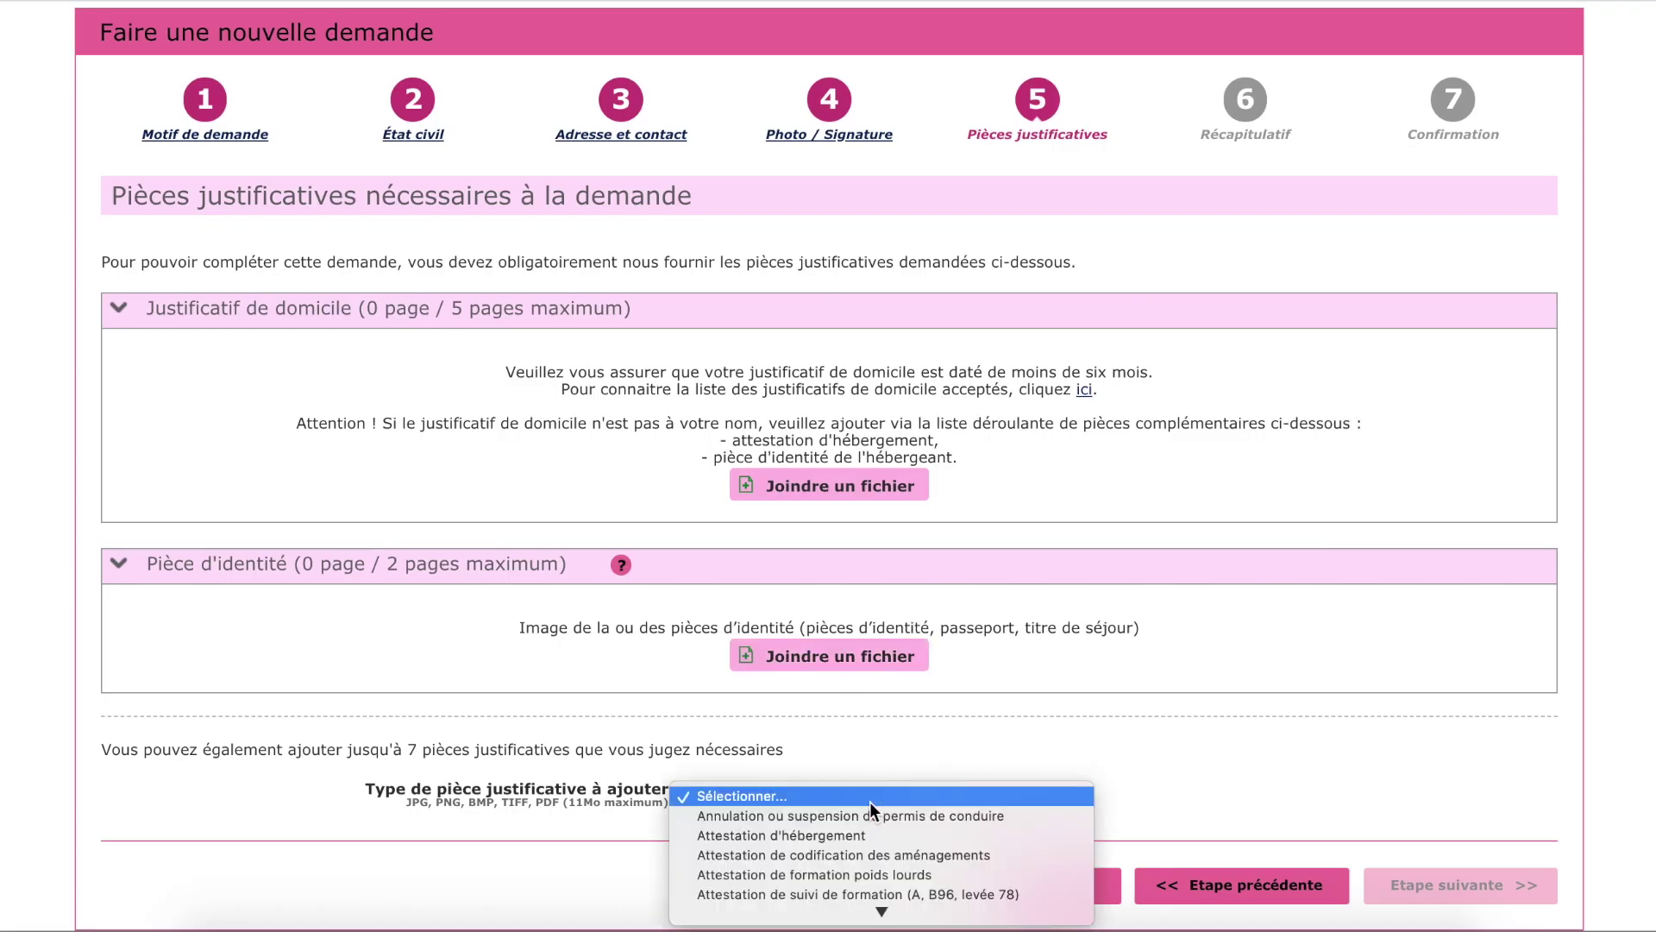
pyautogui.click(868, 771)
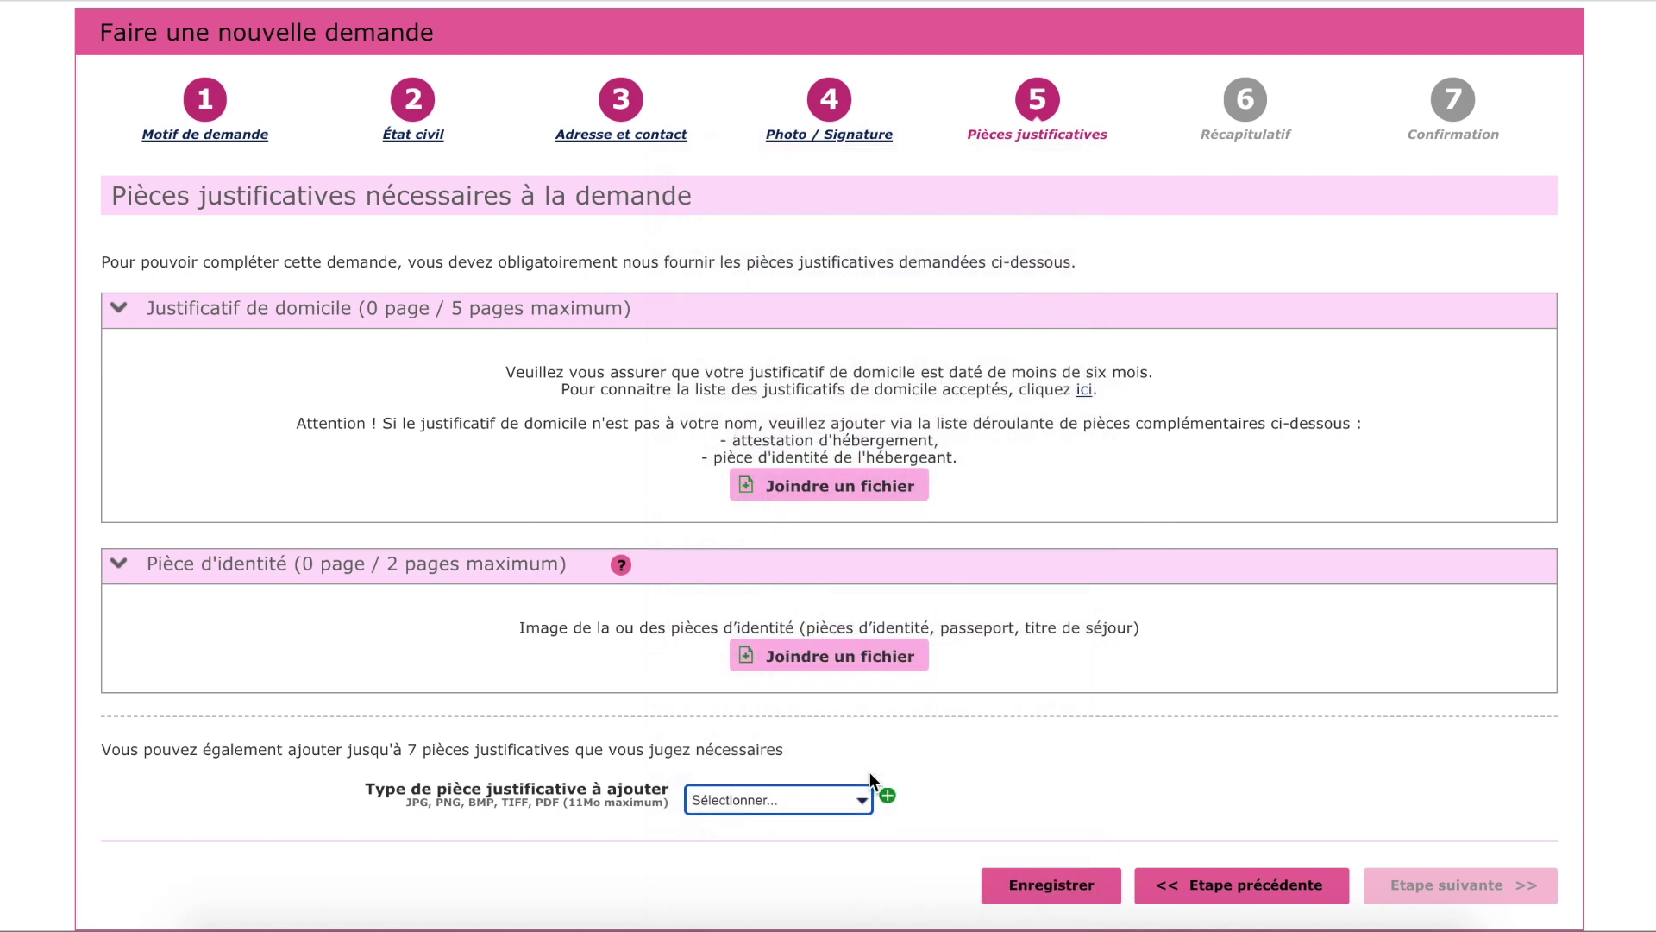
pyautogui.click(889, 798)
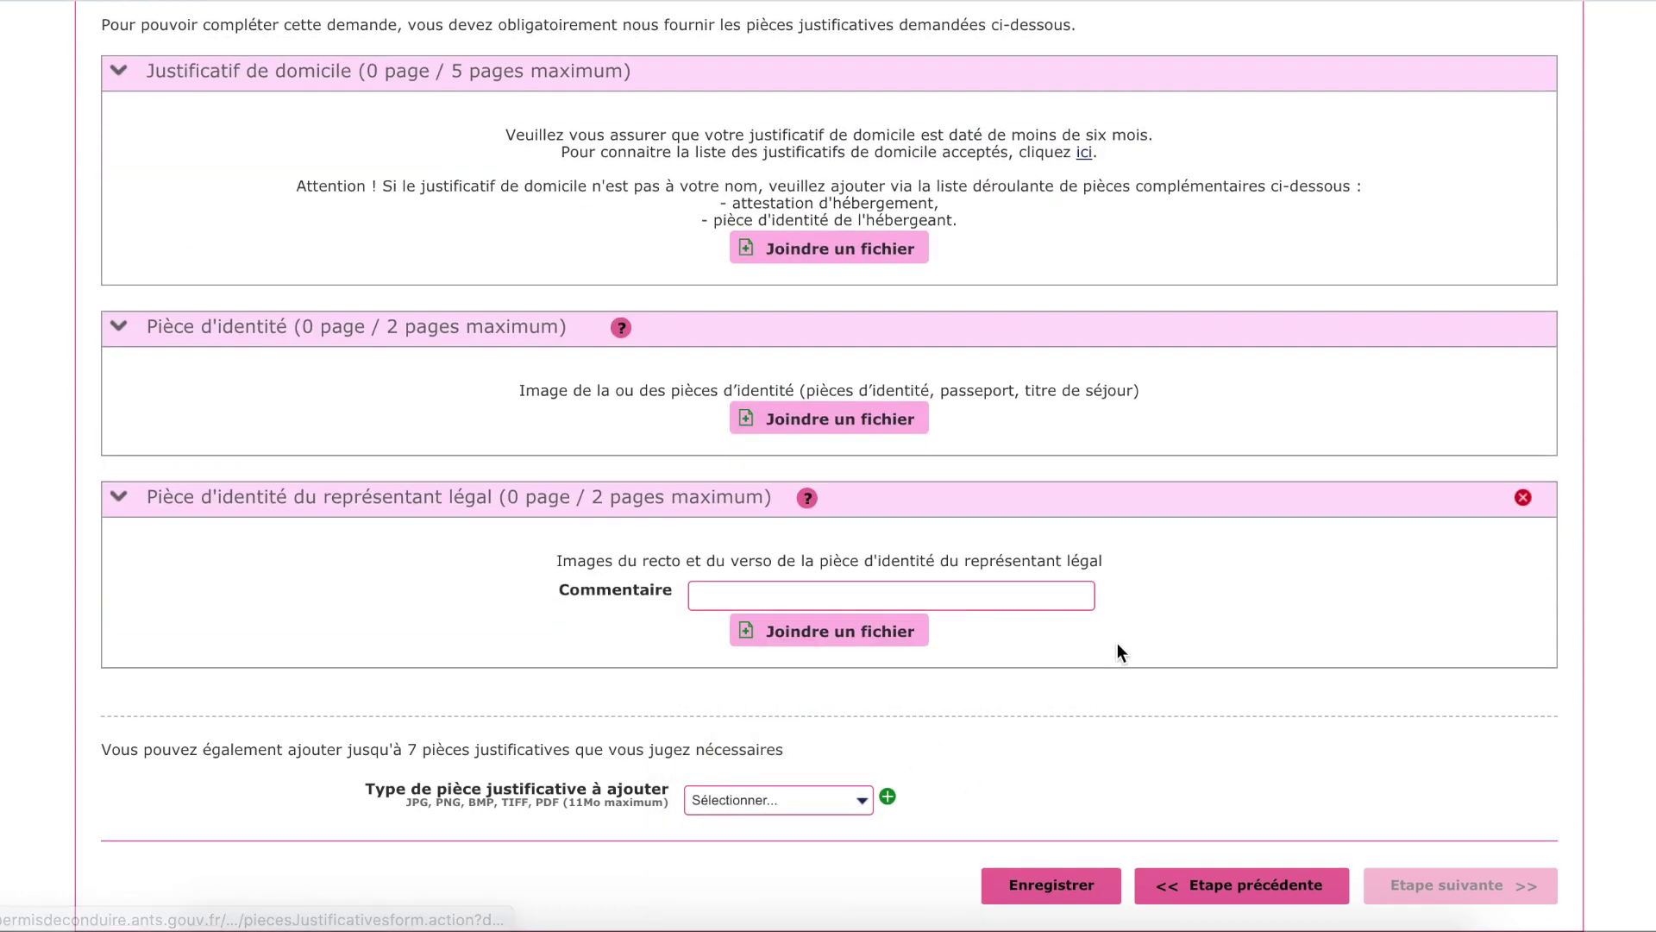
# Add an Attestation d'hébergement document and continue to the Récapitulatif step.
pyautogui.click(863, 801)
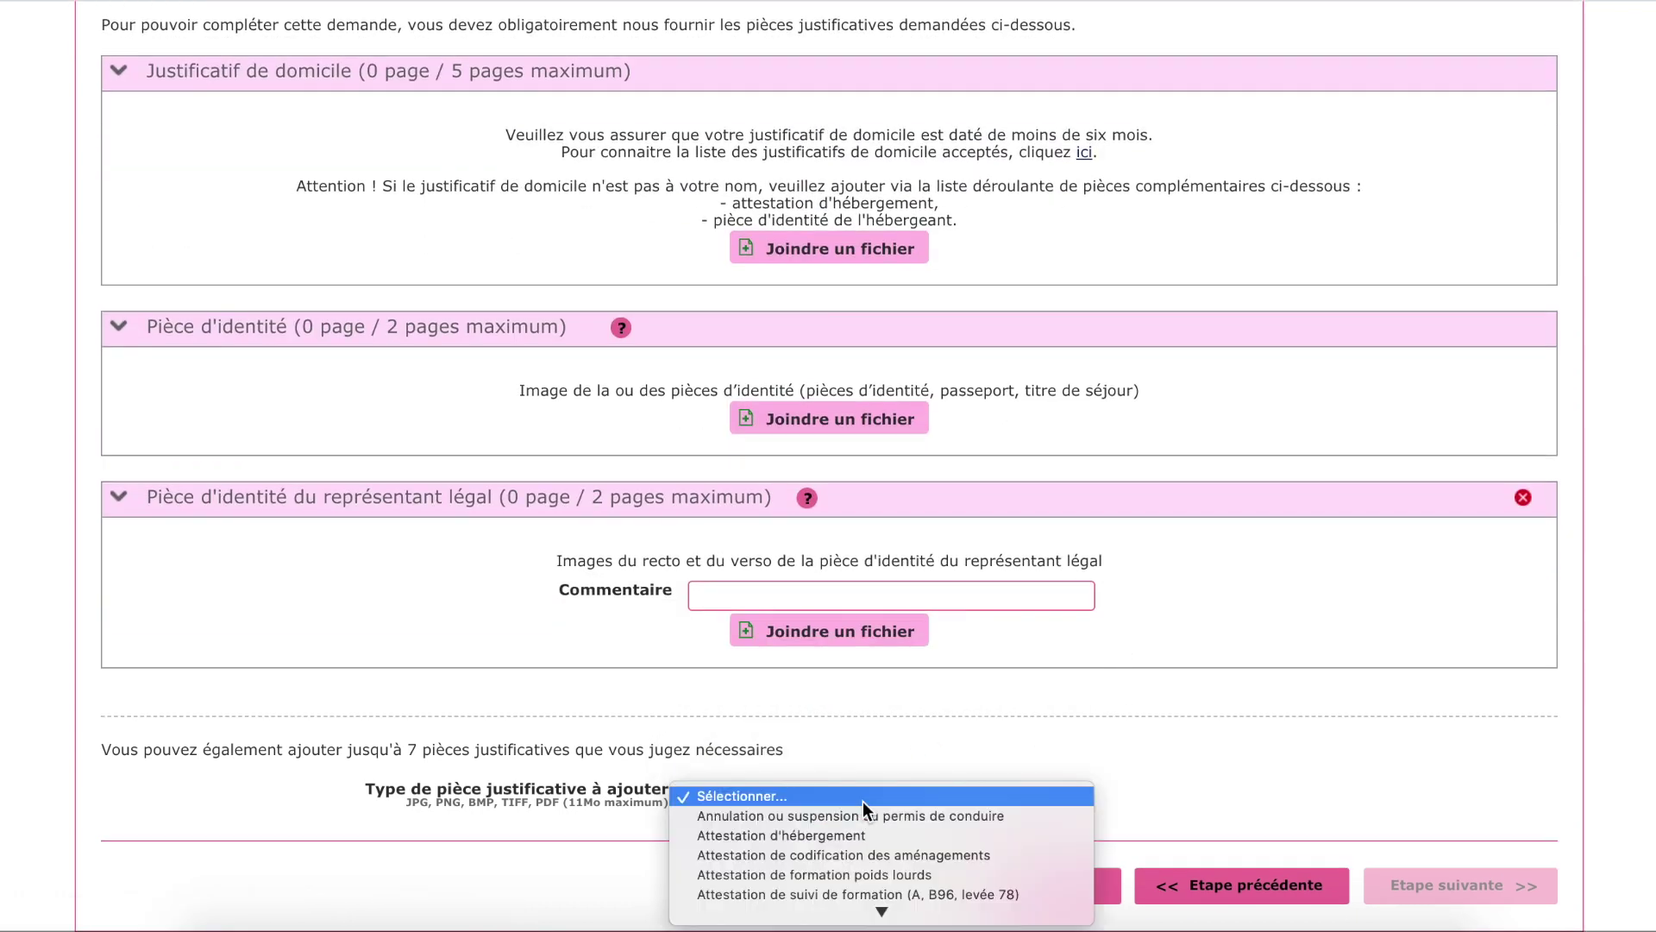
pyautogui.click(852, 835)
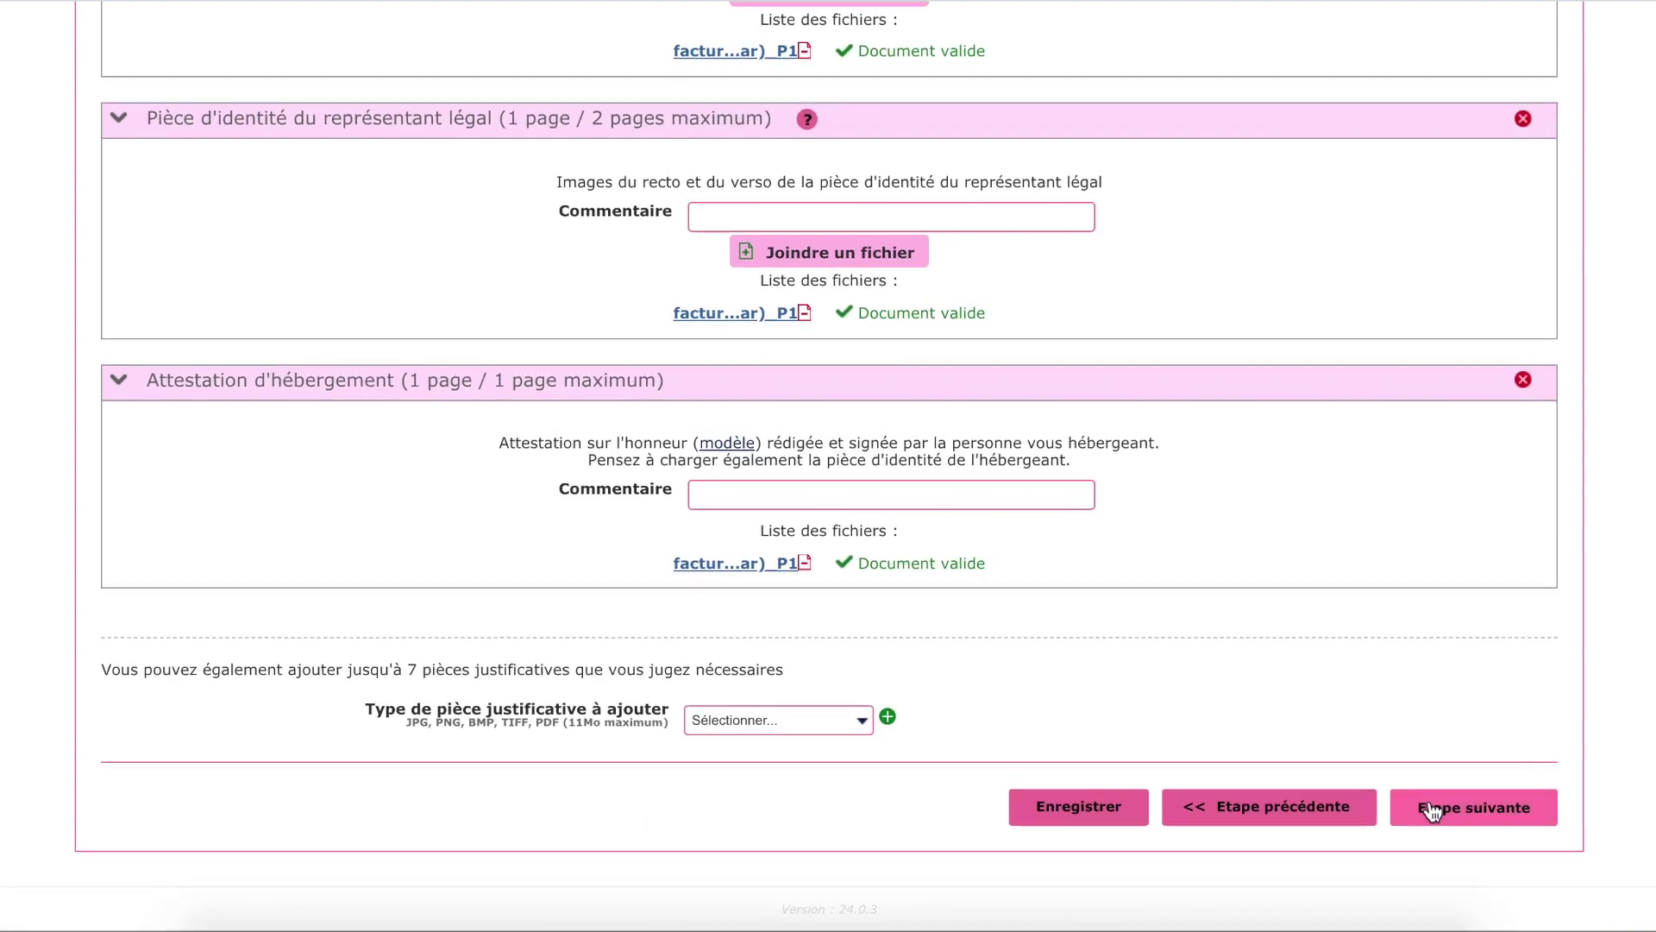
pyautogui.click(1414, 805)
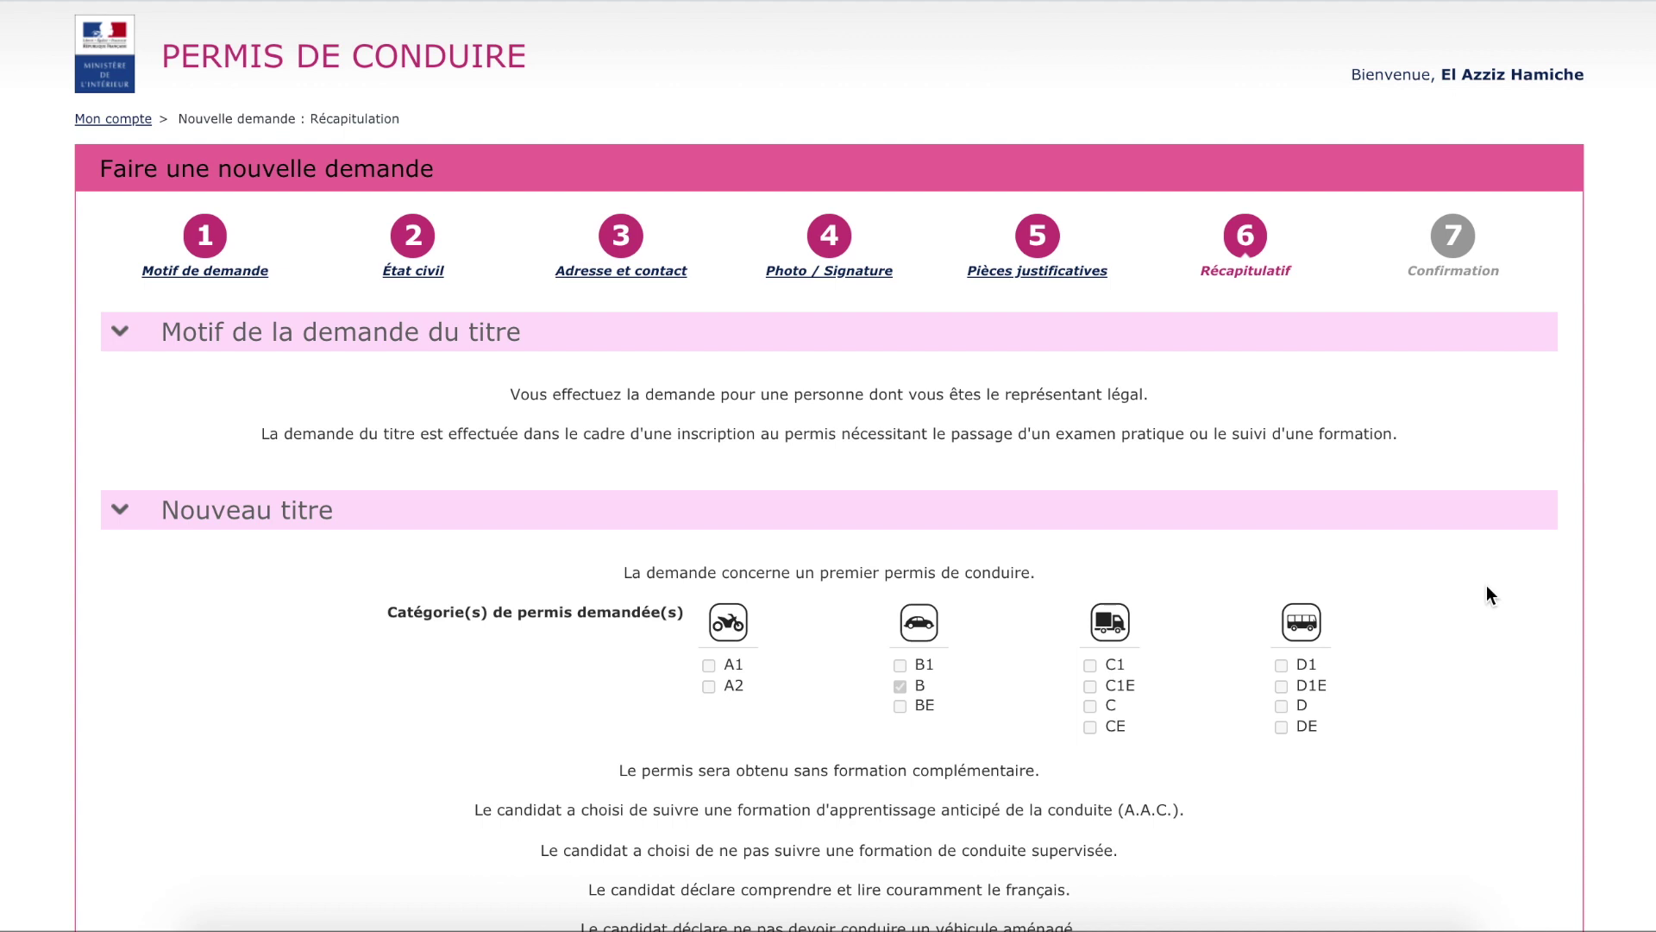
pyautogui.scroll(-3, 1496, 526)
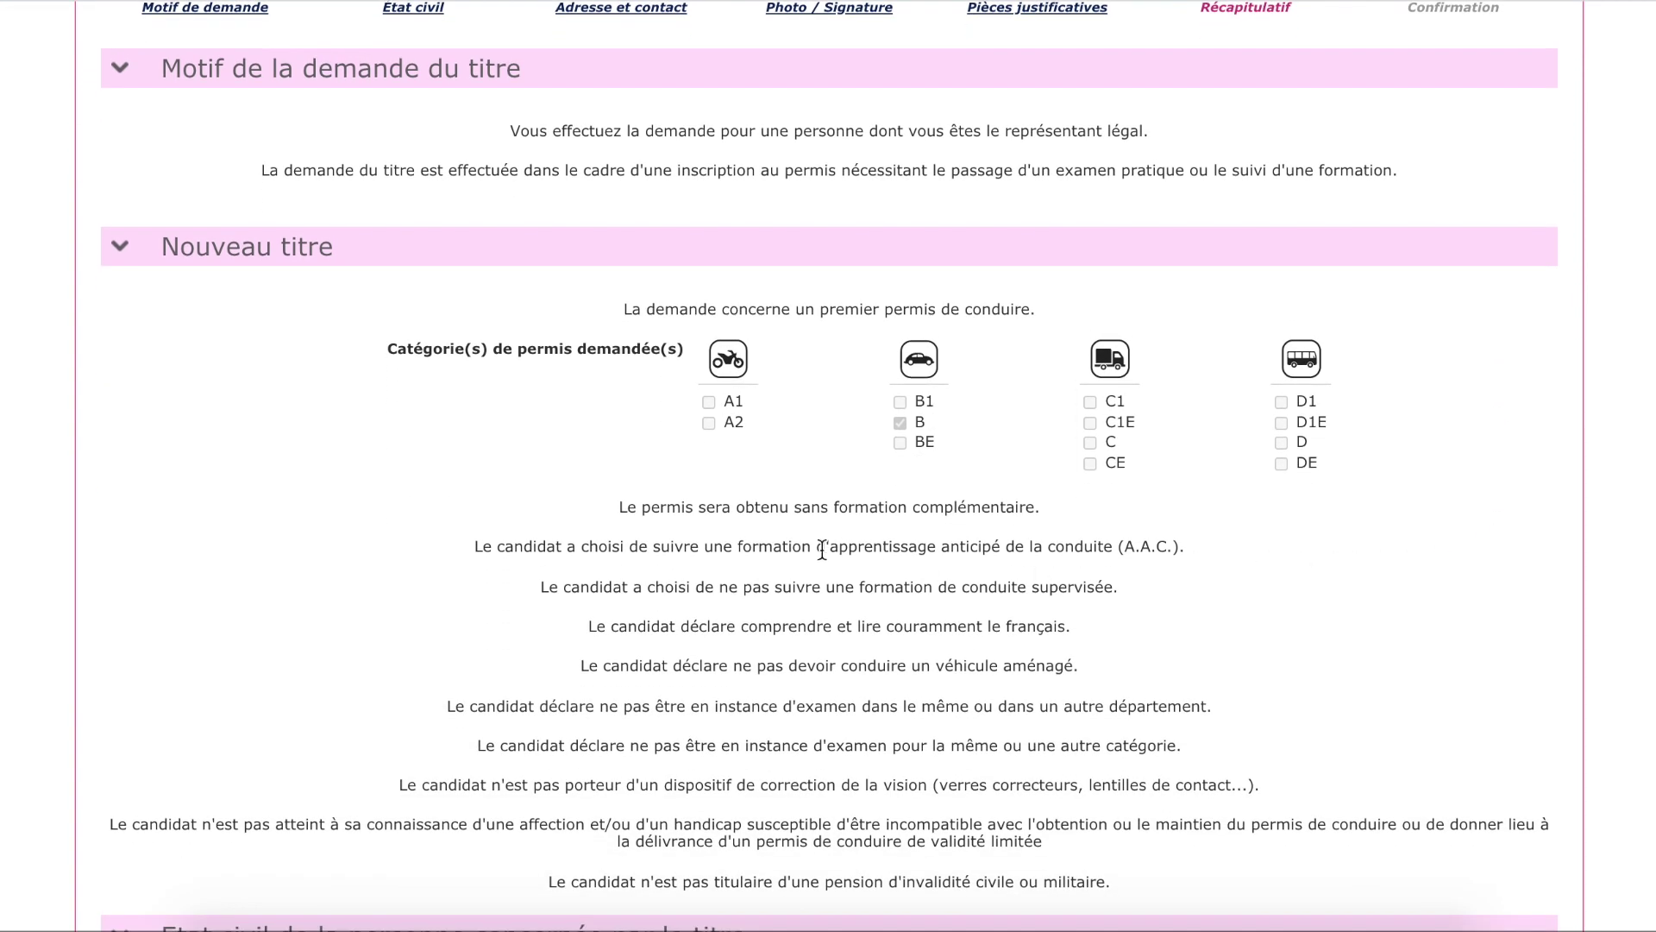
pyautogui.moveTo(735, 546); pyautogui.dragTo(1179, 546)
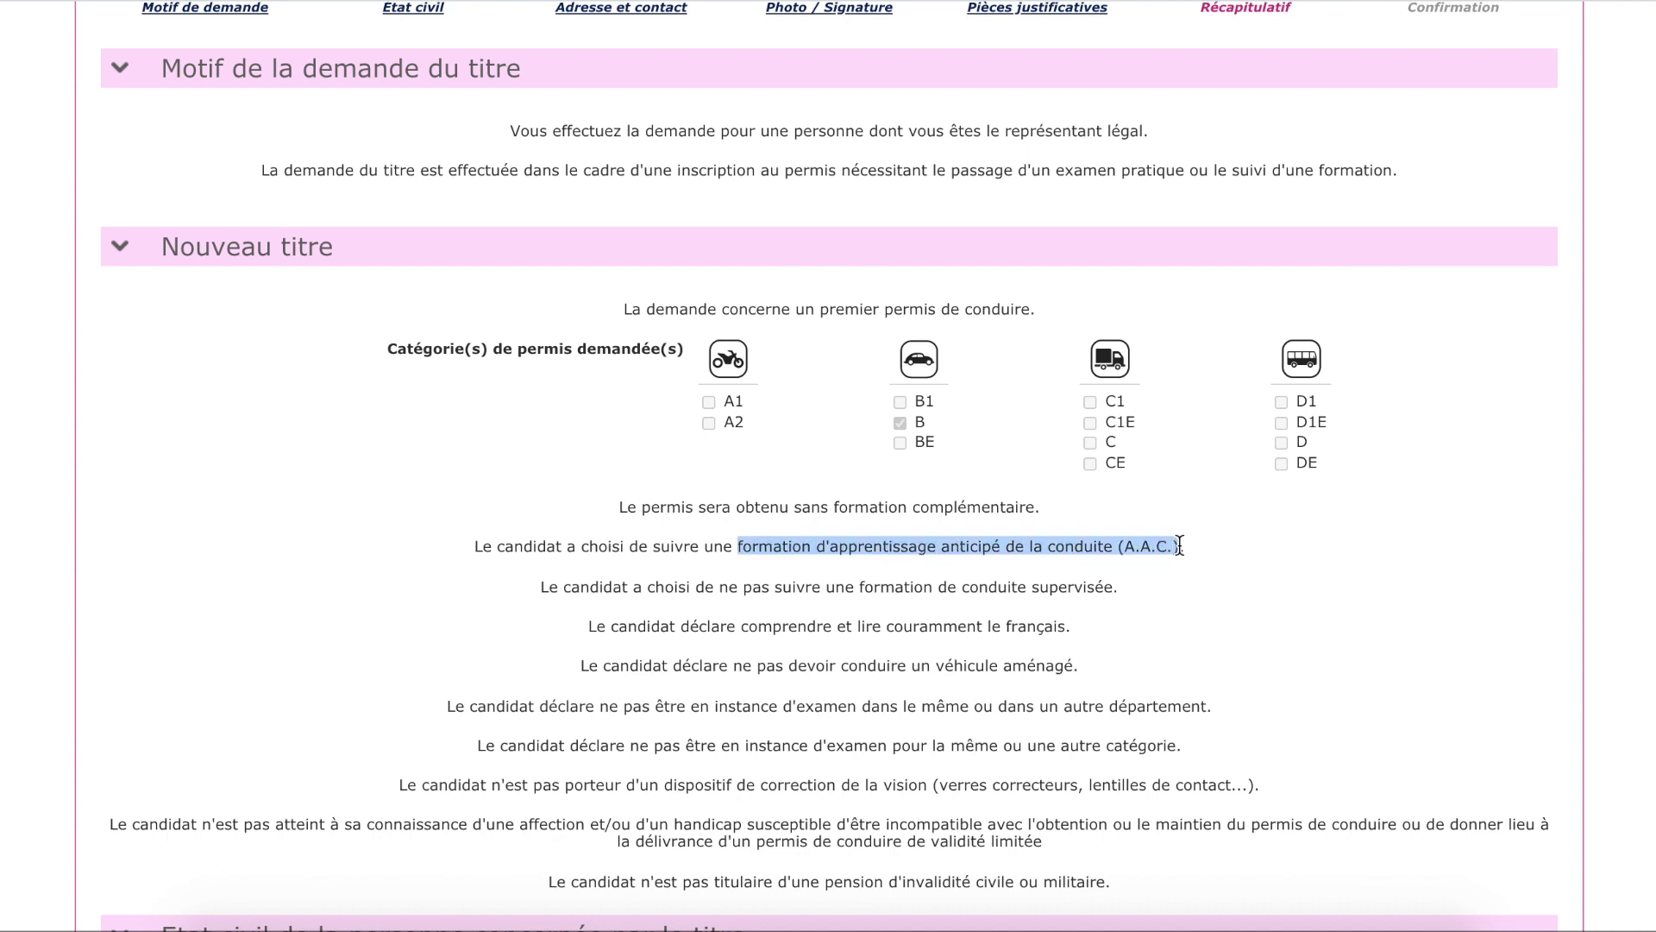
pyautogui.click(1287, 549)
pyautogui.scroll(-9, 1287, 549)
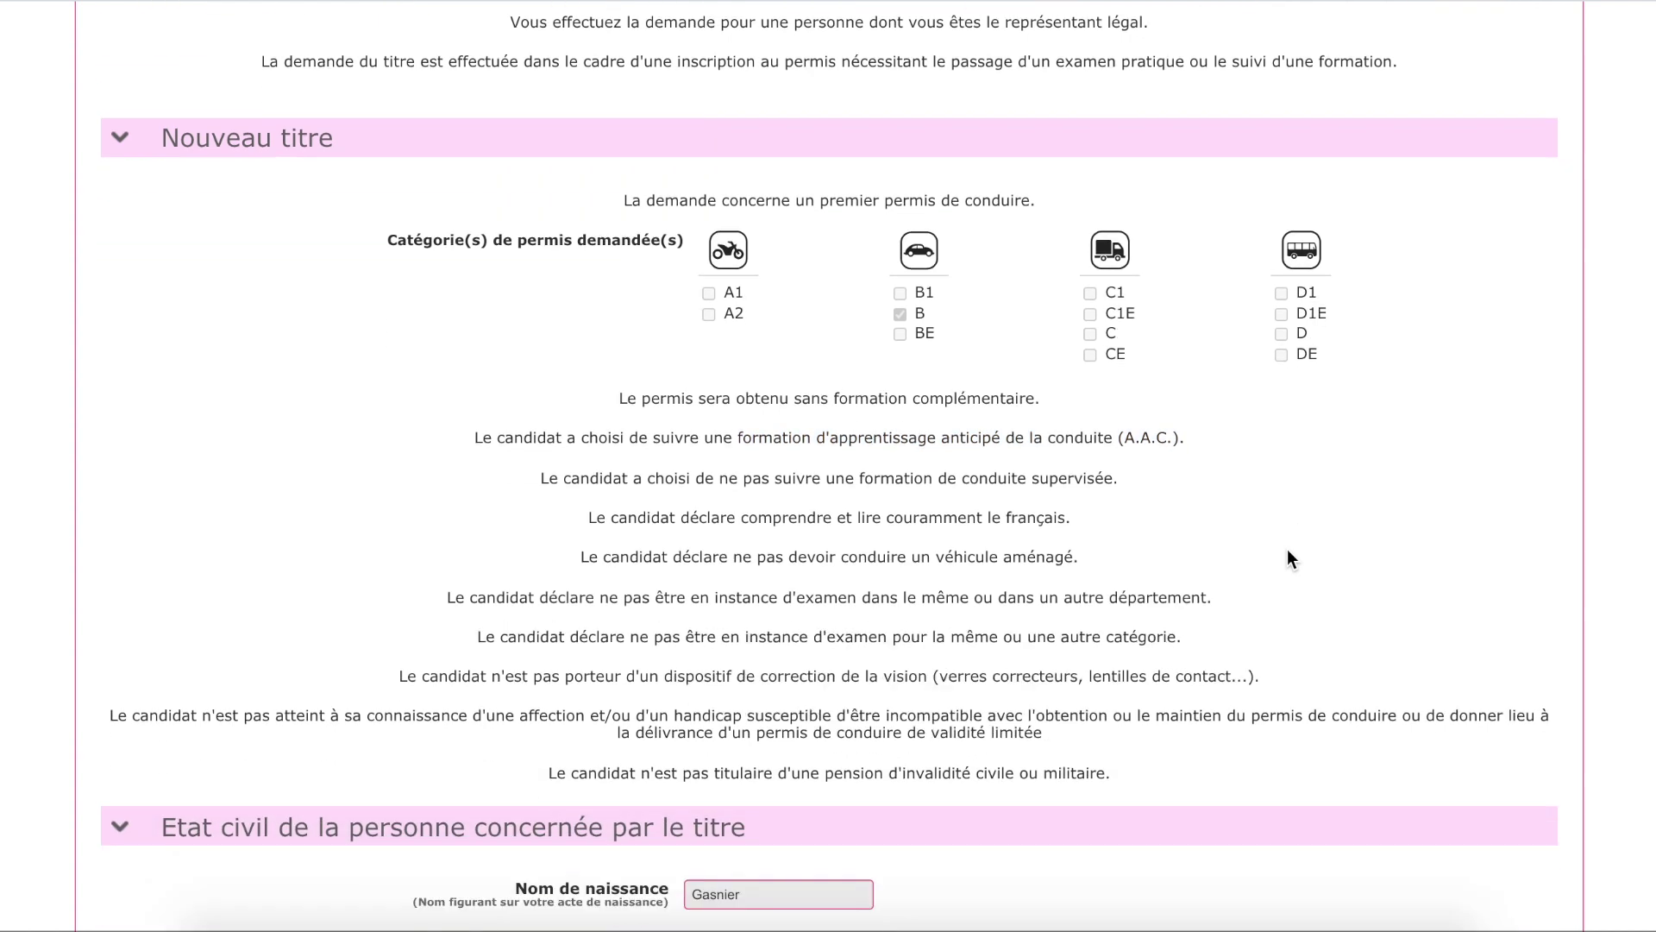
pyautogui.scroll(-7, 1288, 560)
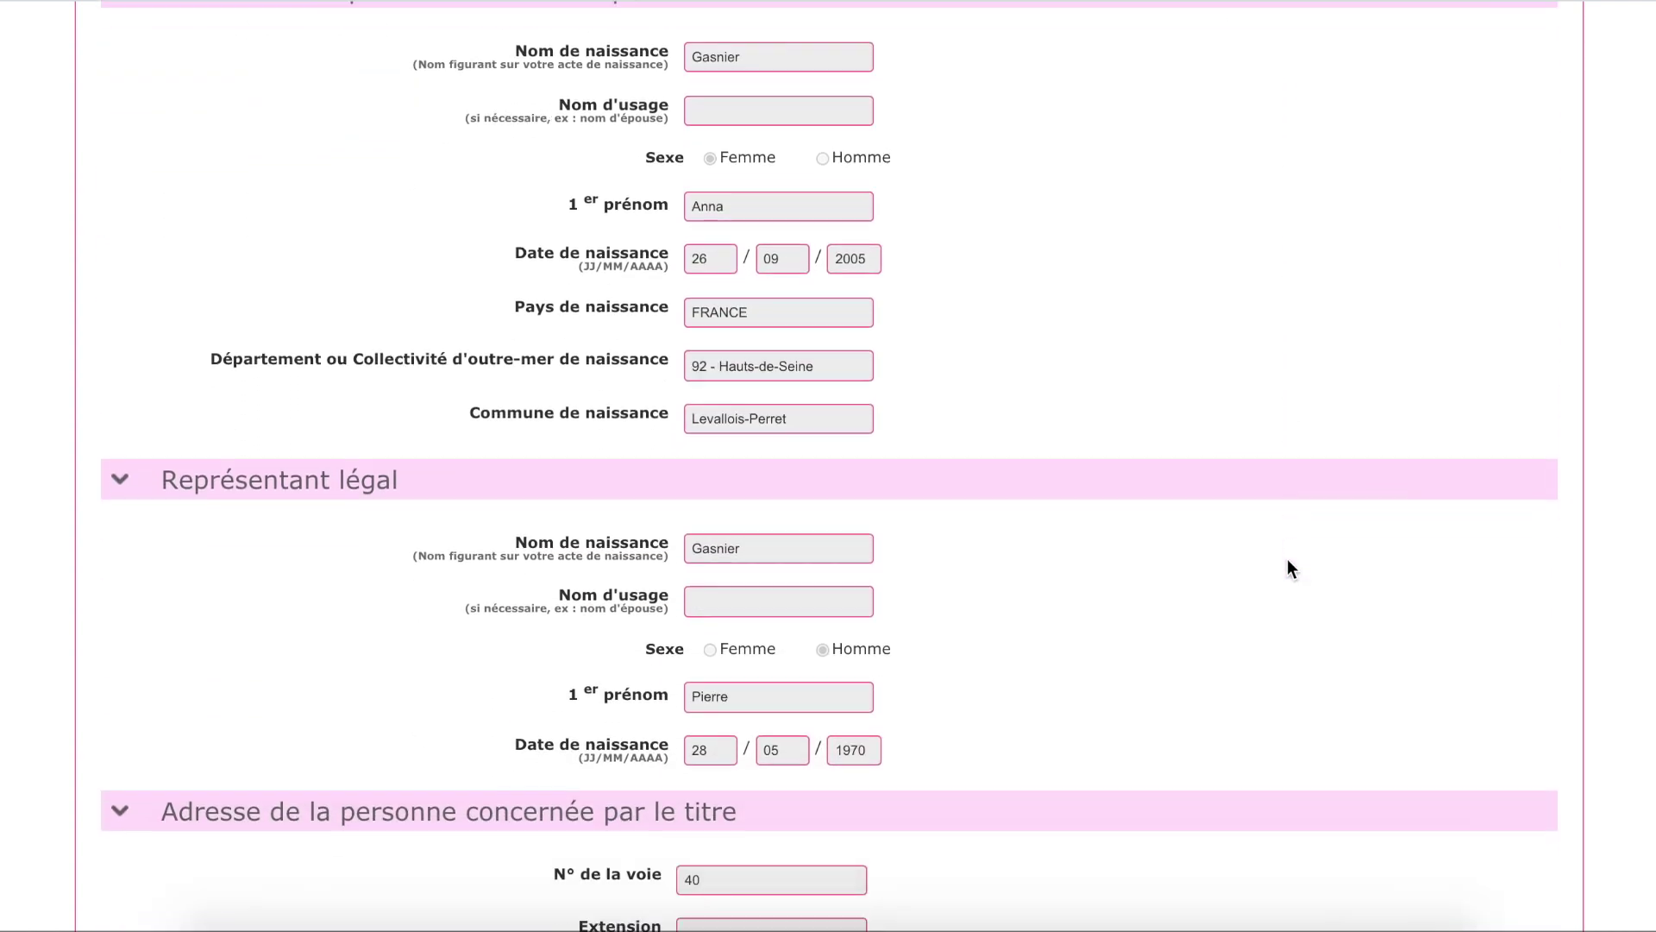
pyautogui.scroll(-10, 1290, 579)
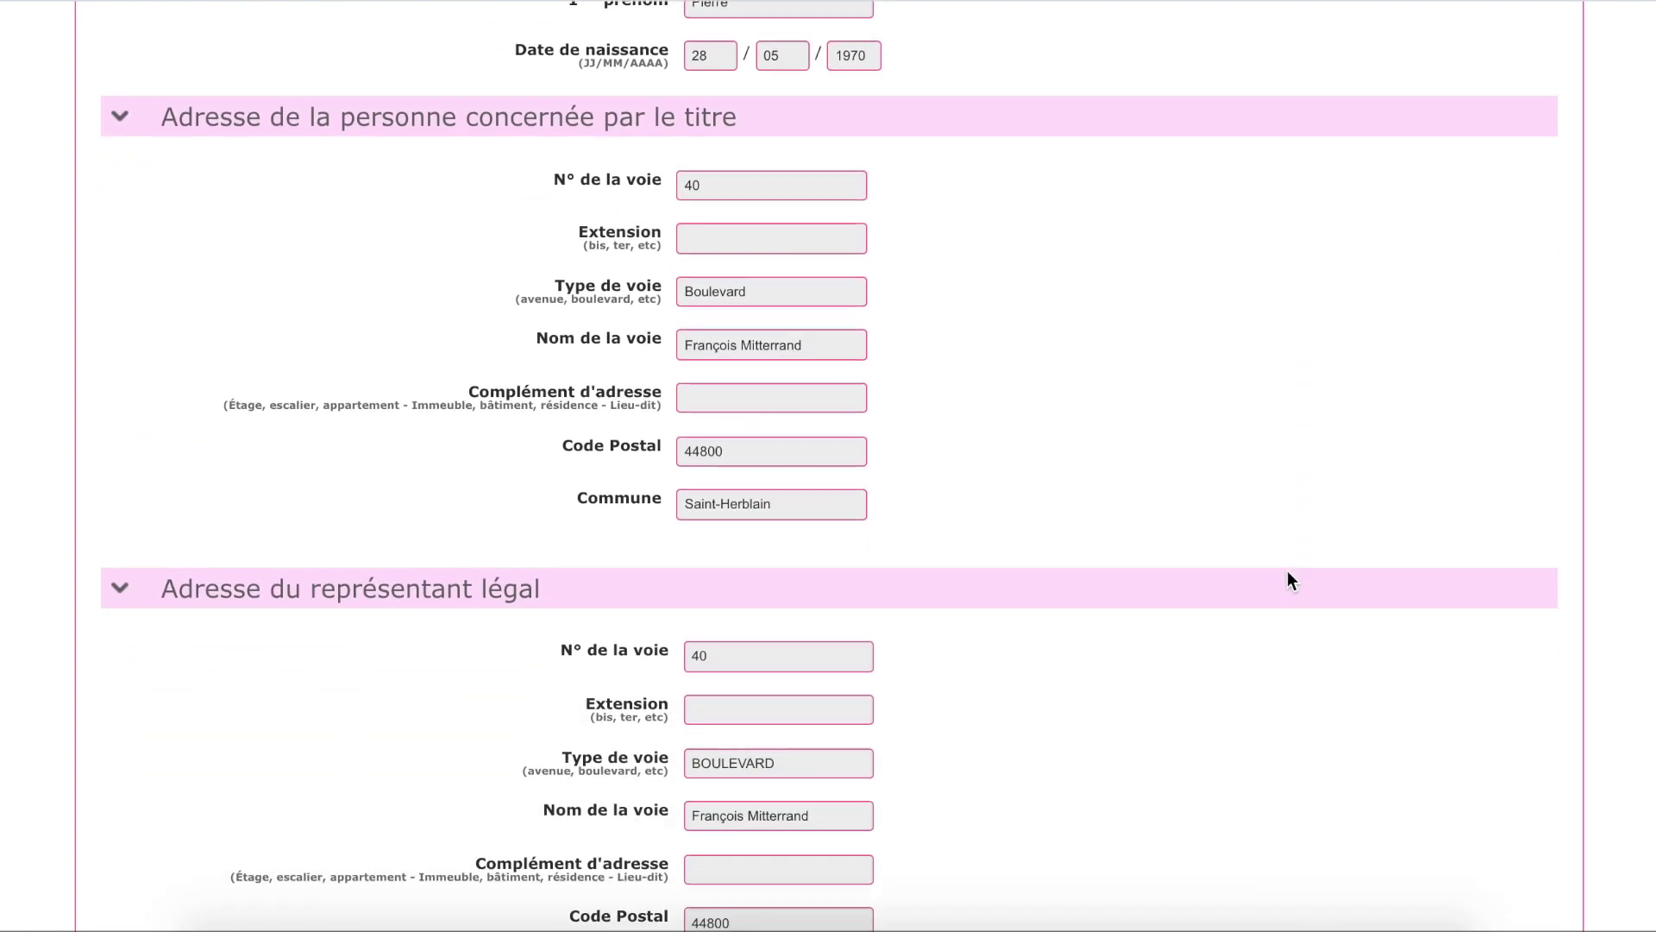
pyautogui.scroll(-9, 1288, 586)
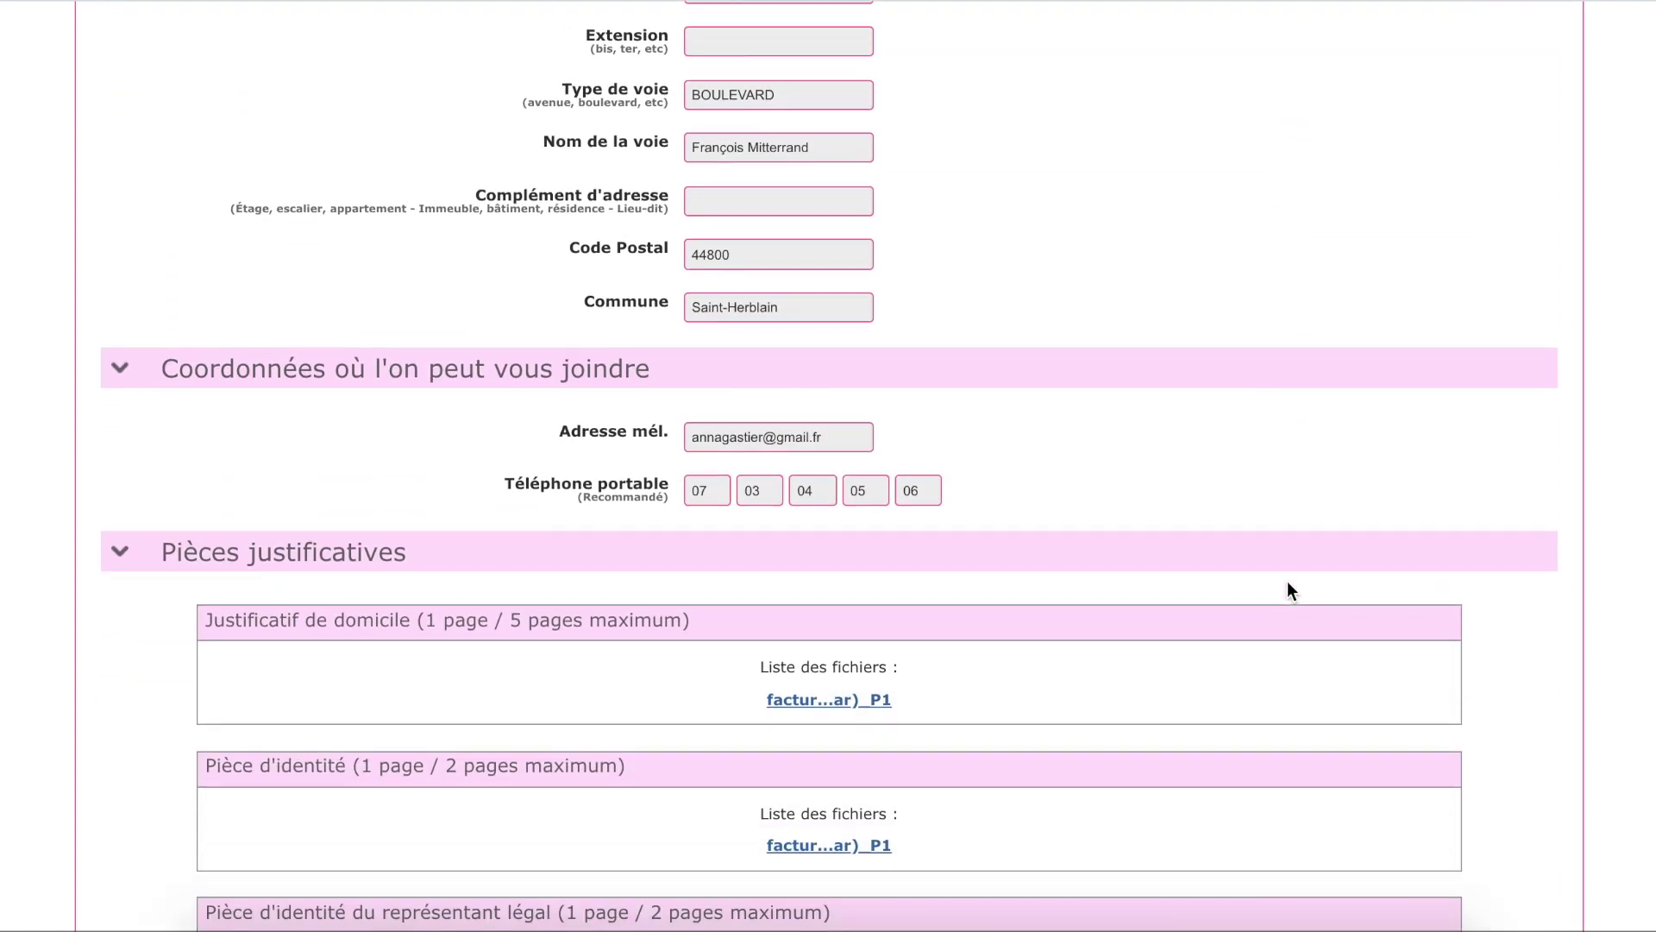
pyautogui.scroll(-2, 1289, 597)
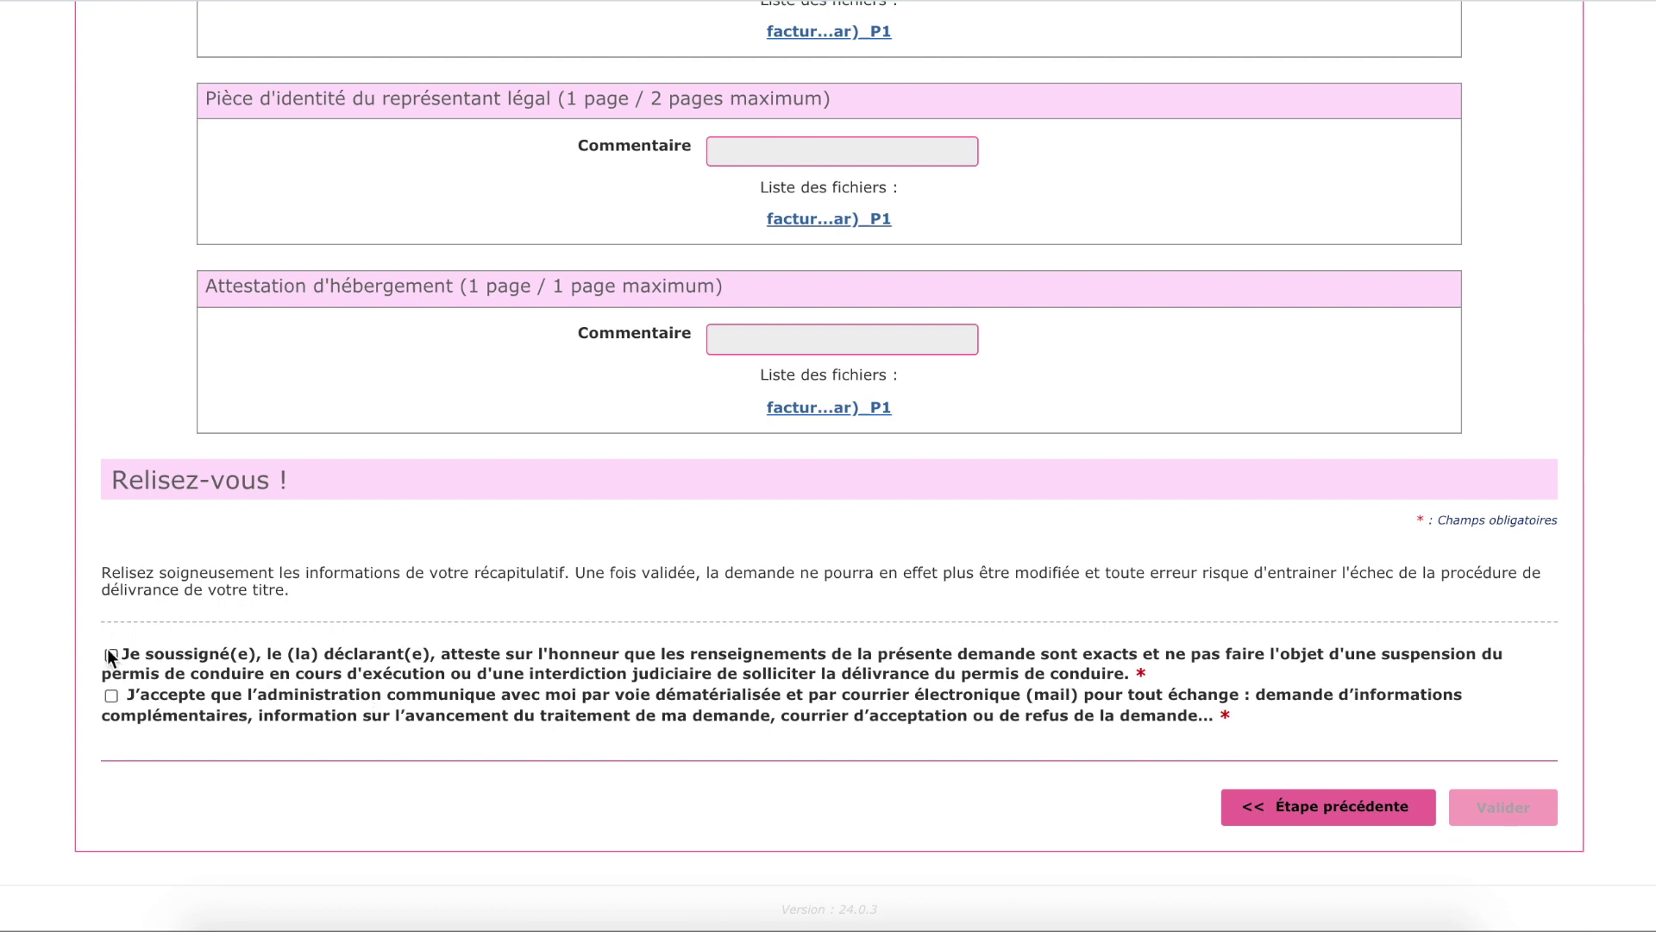
# Accept the declarations, validate the request, and open the Formulaire de dépôt photo signature PDF.
pyautogui.click(111, 696)
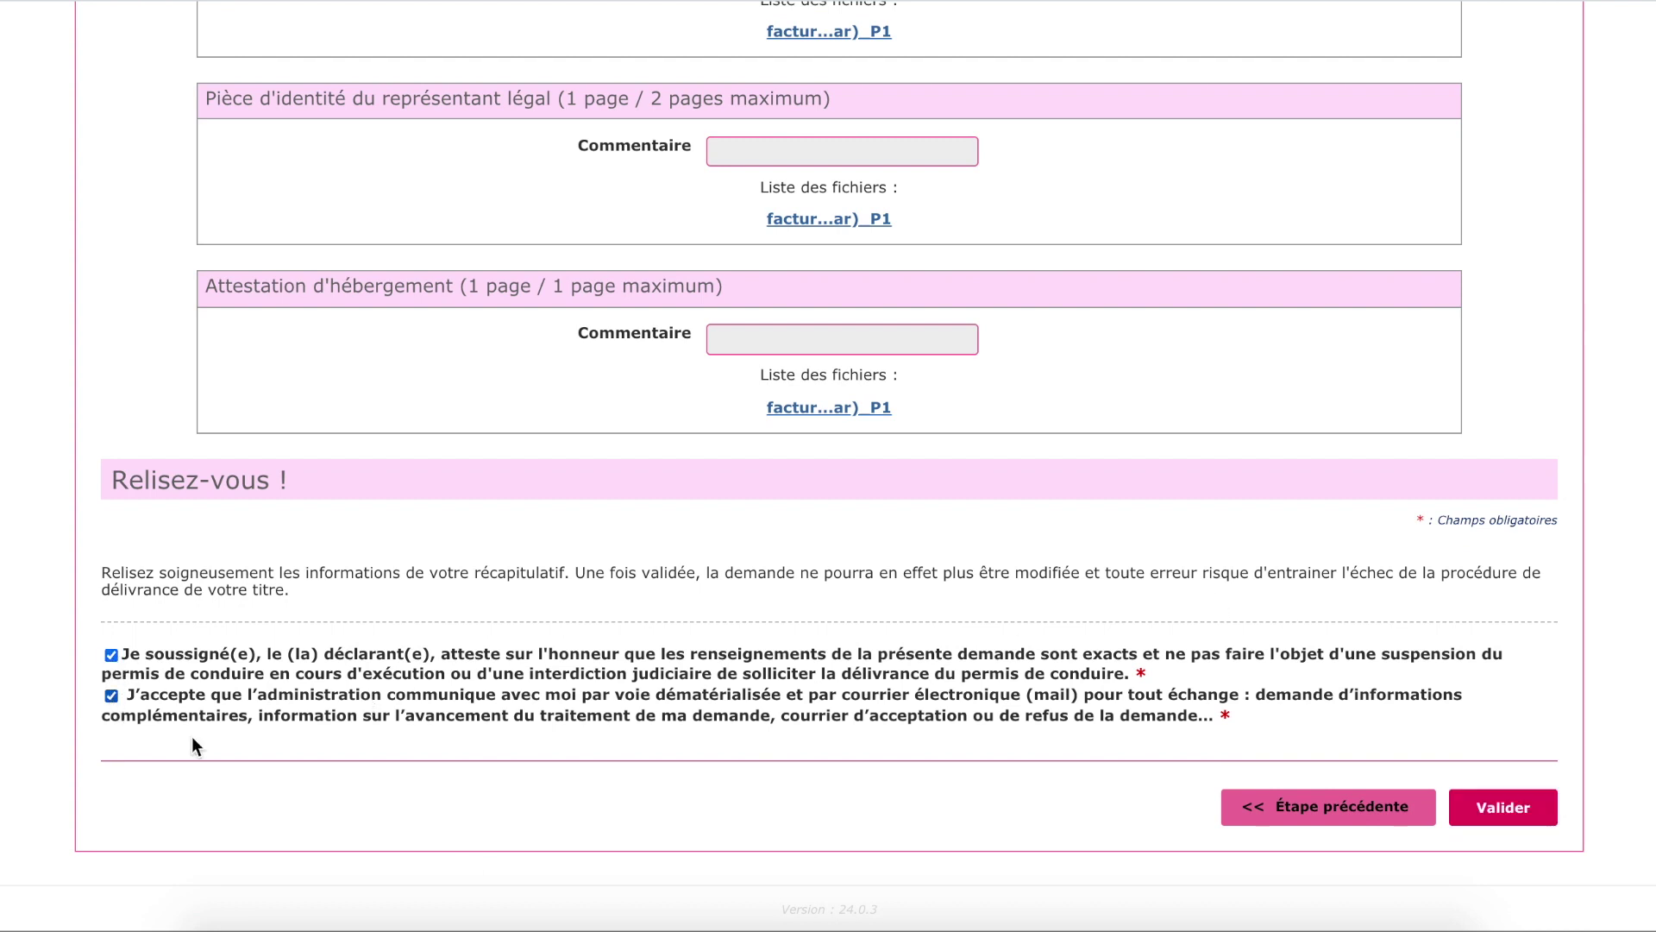
pyautogui.click(1499, 806)
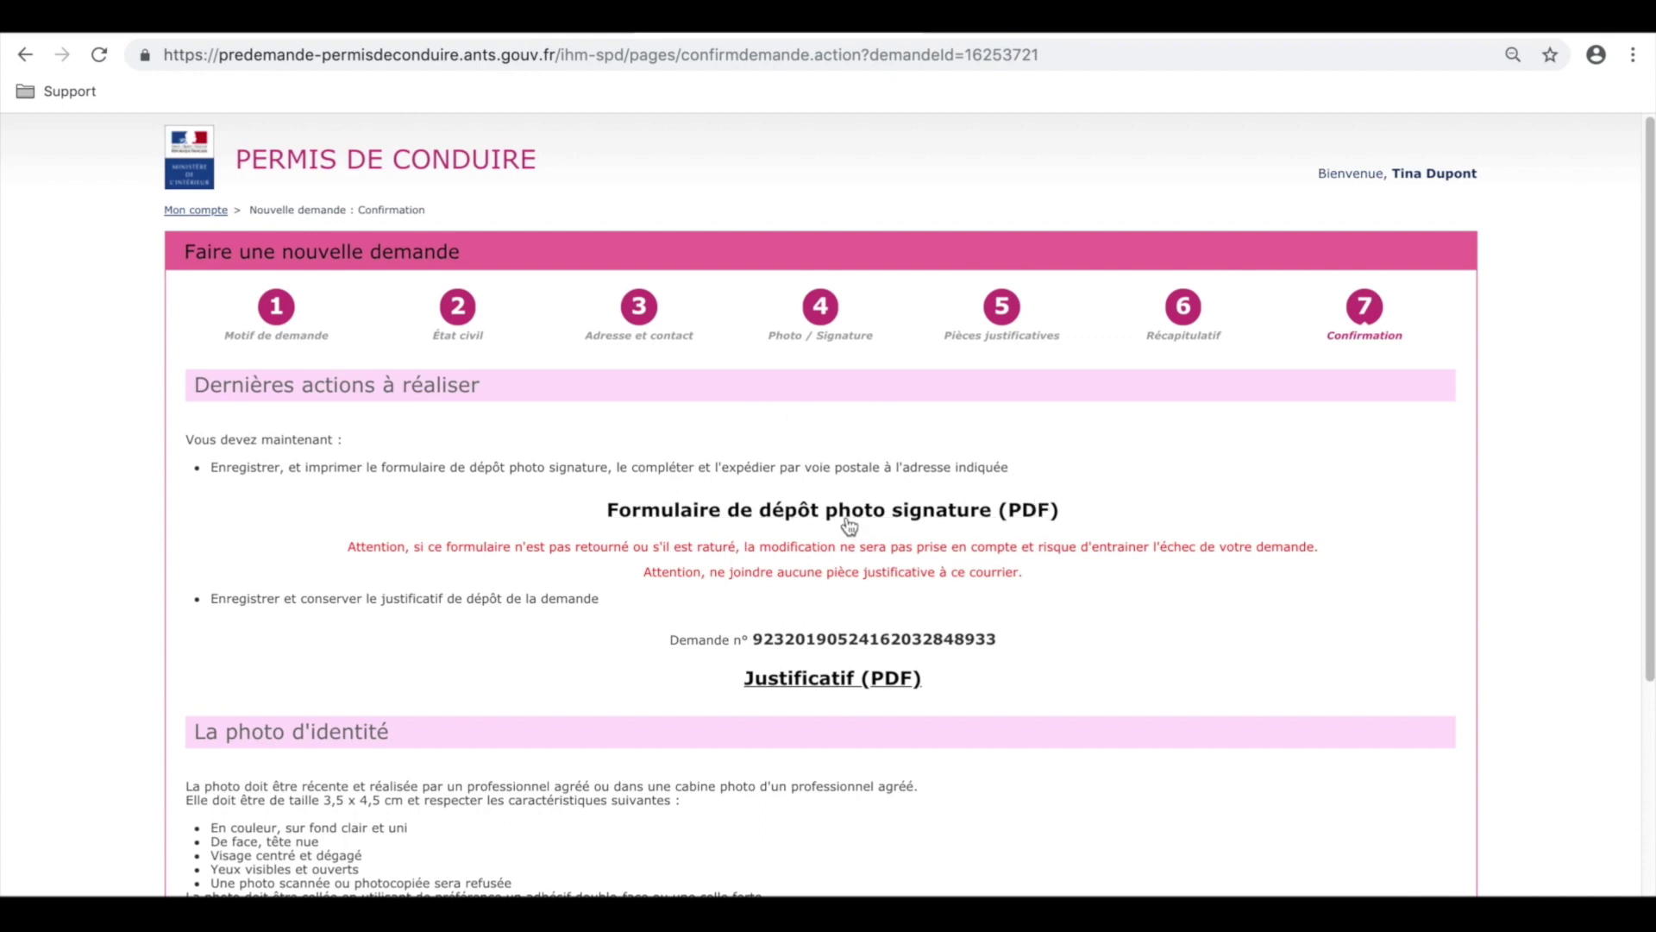
pyautogui.click(846, 521)
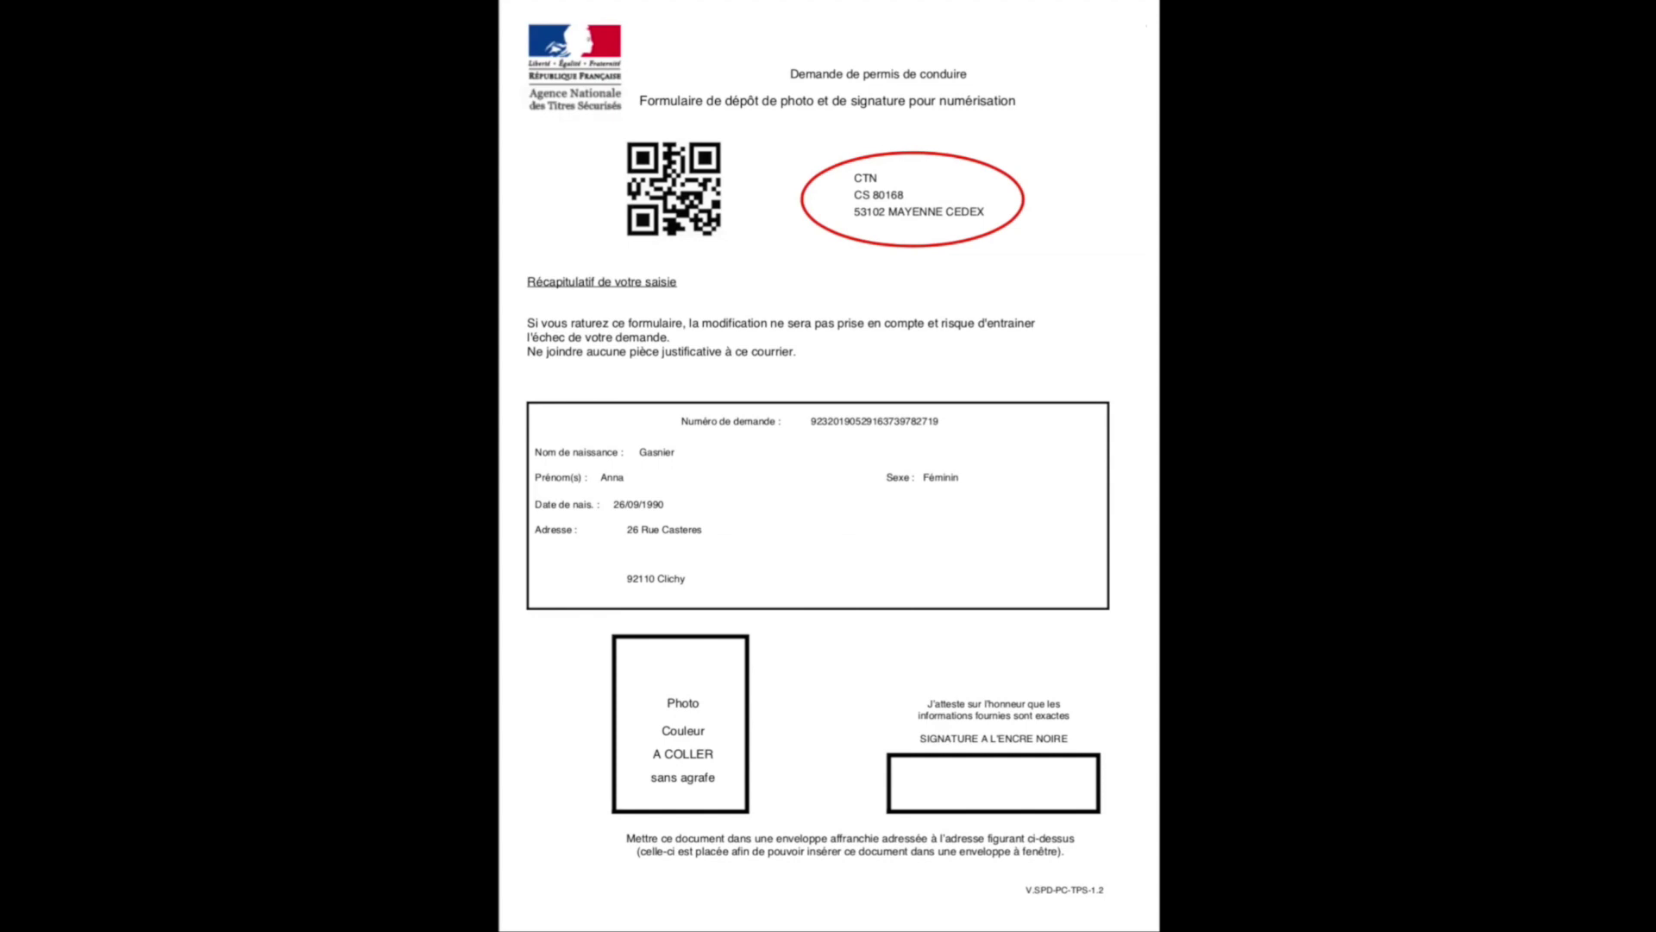